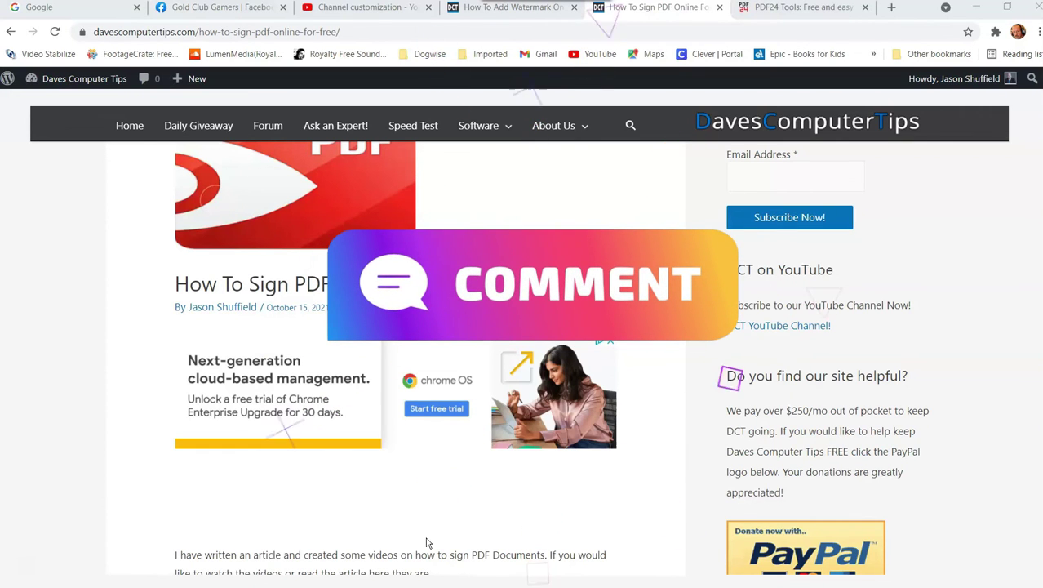
- Switch to the PDF24 Tools browser tab showing tools.pdf24.org
click(440, 493)
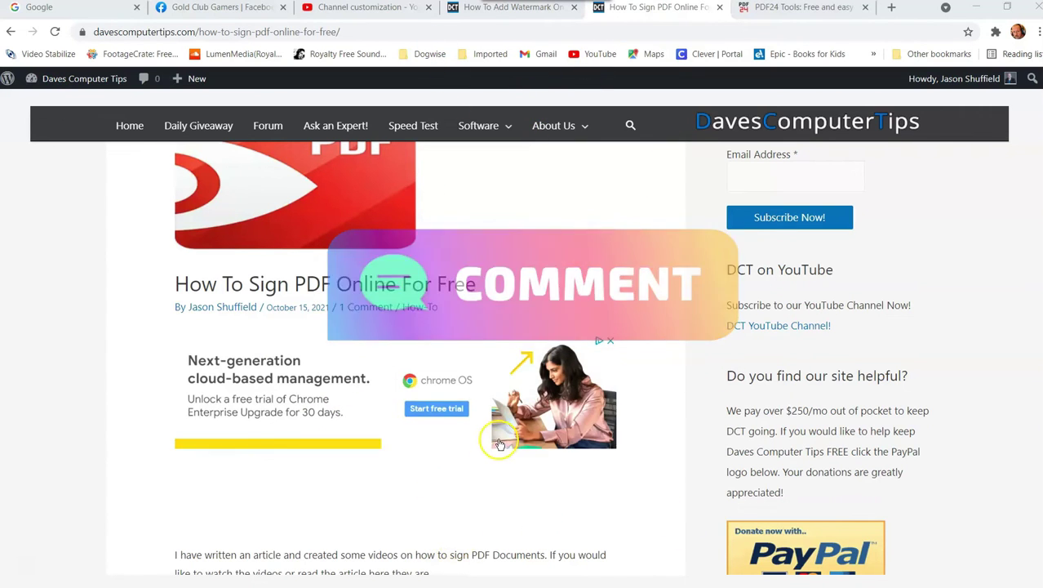
click(788, 16)
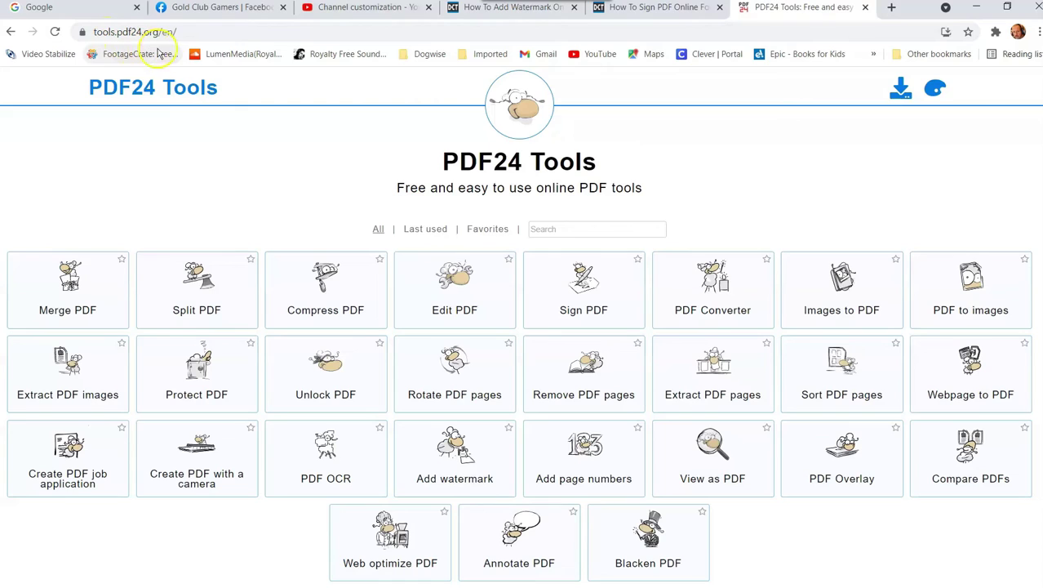
click(303, 168)
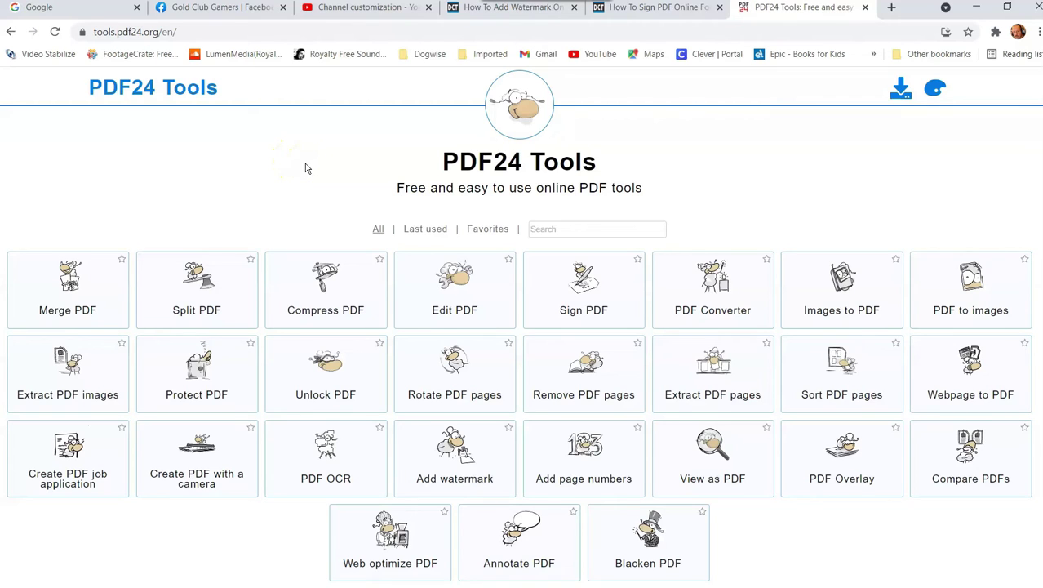
- Open the Sign PDF tool from the PDF24 Tools home page
click(304, 169)
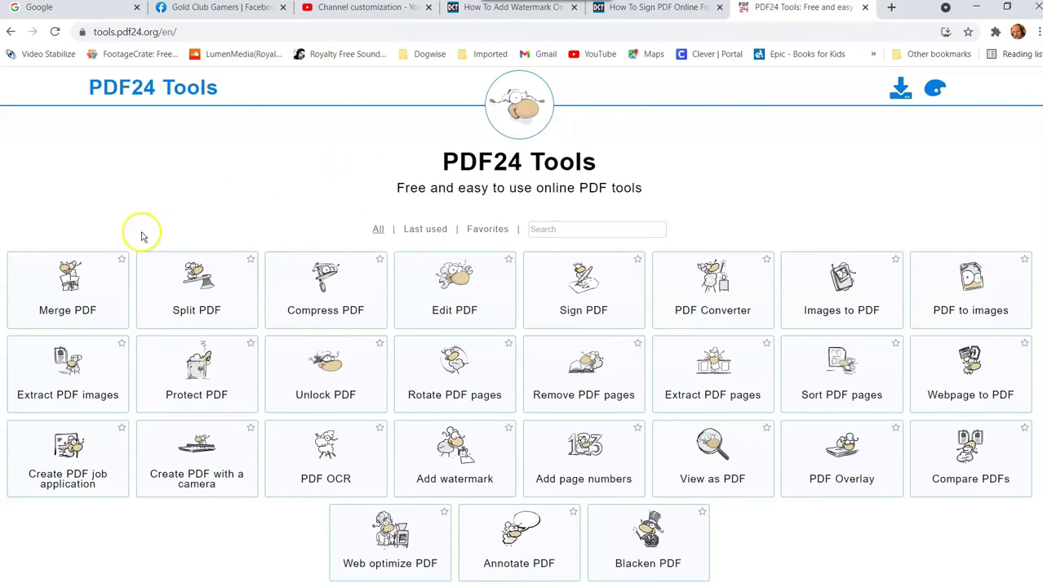
click(584, 303)
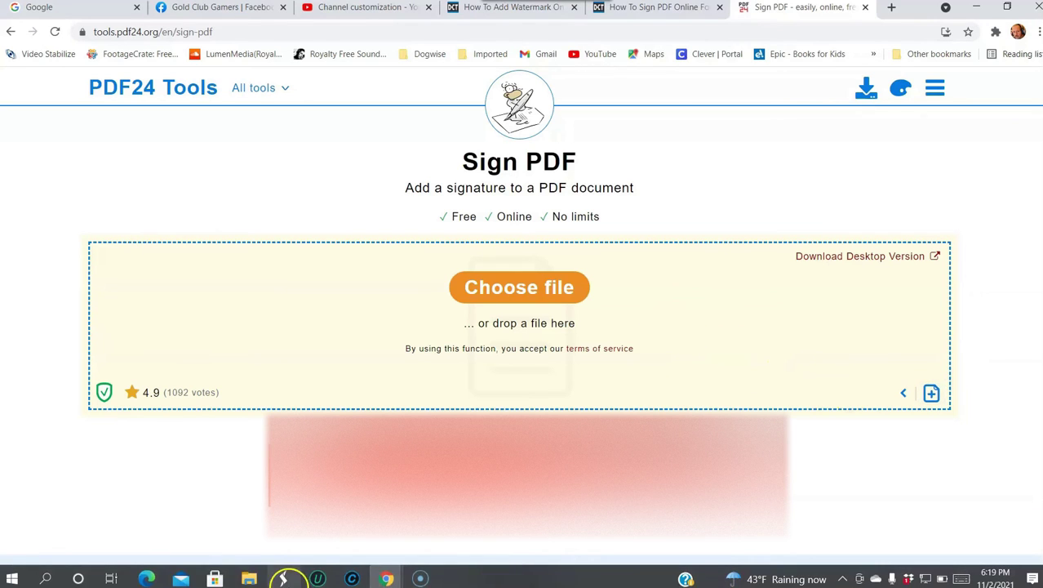
- Drag the Dogwise eBook contract PDF from Downloads into the Sign PDF drop area
click(252, 578)
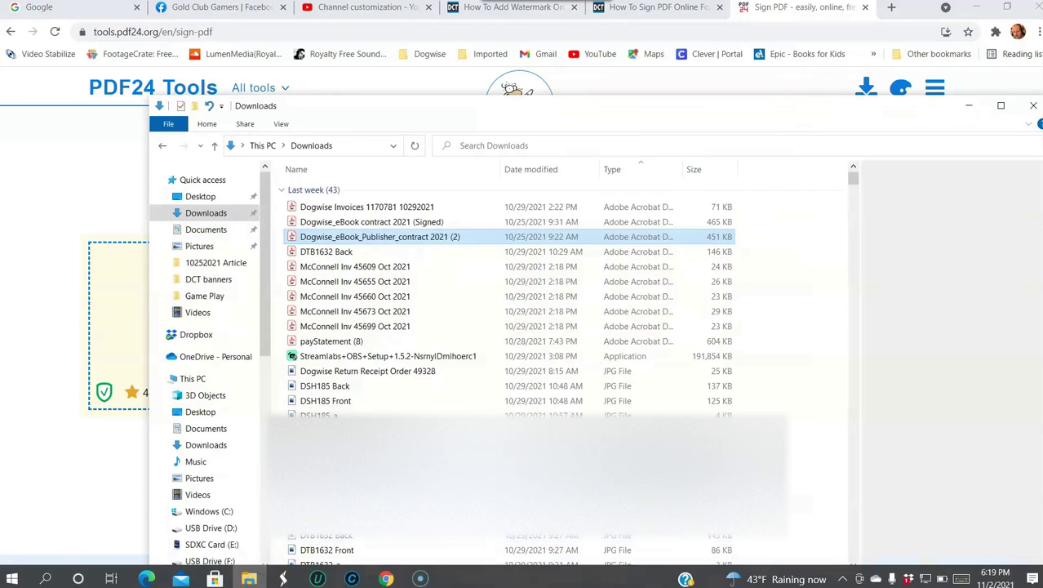
drag(484, 117, 433, 386)
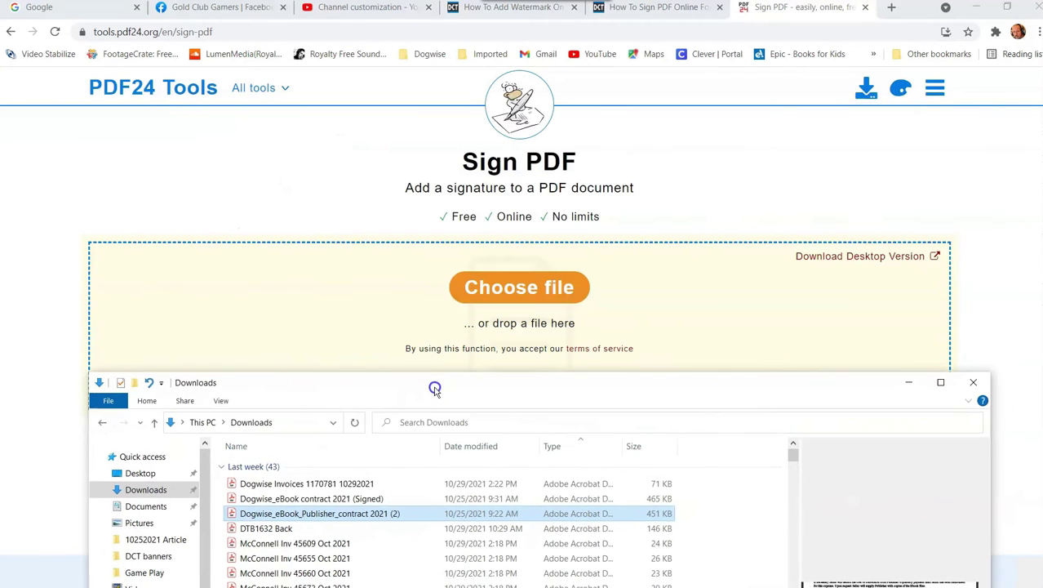
drag(286, 514, 543, 324)
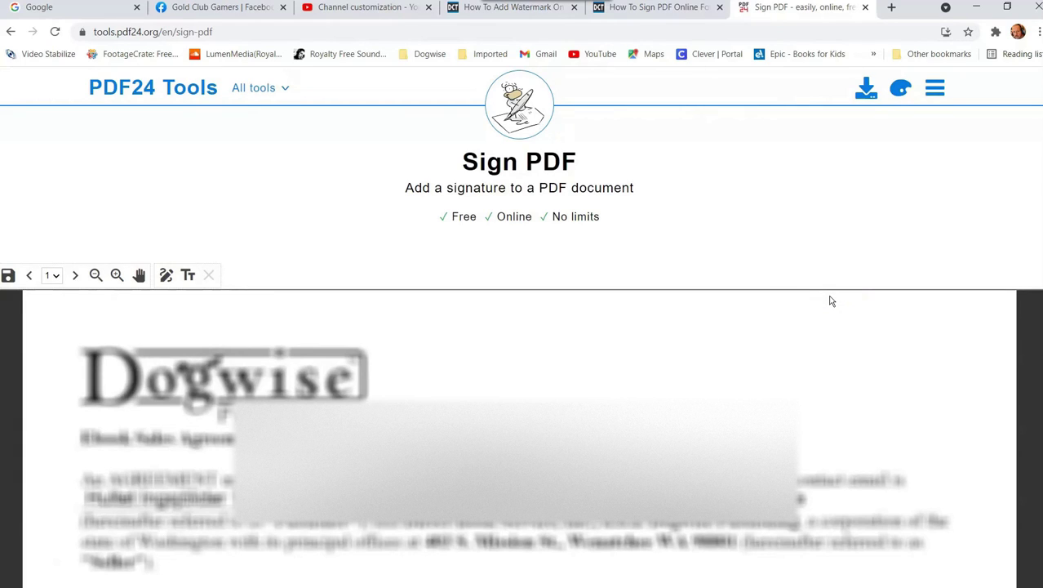
- Delete the old saved signature and draw a new freehand signature on the pad
click(783, 301)
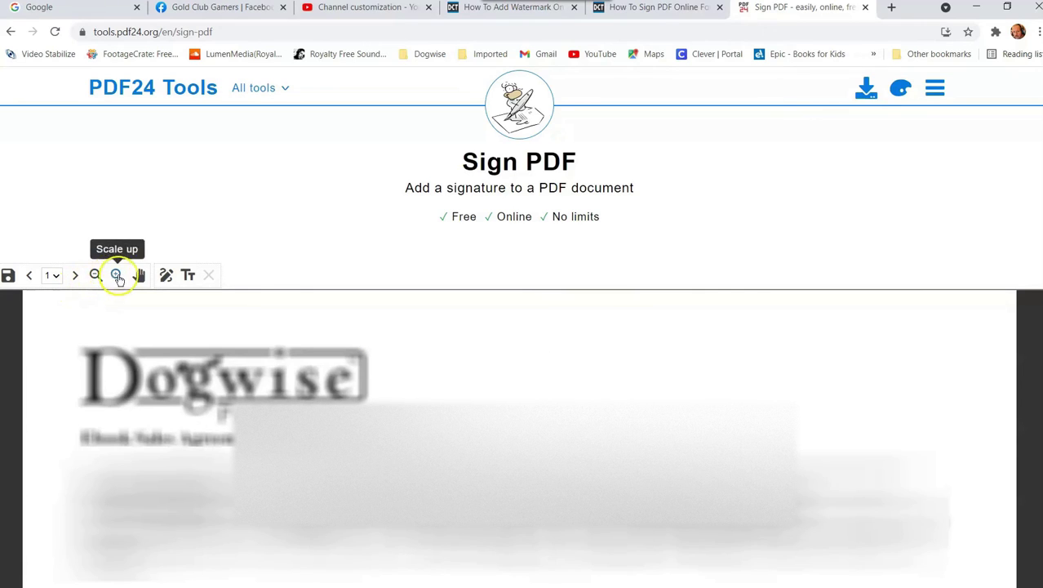
click(166, 277)
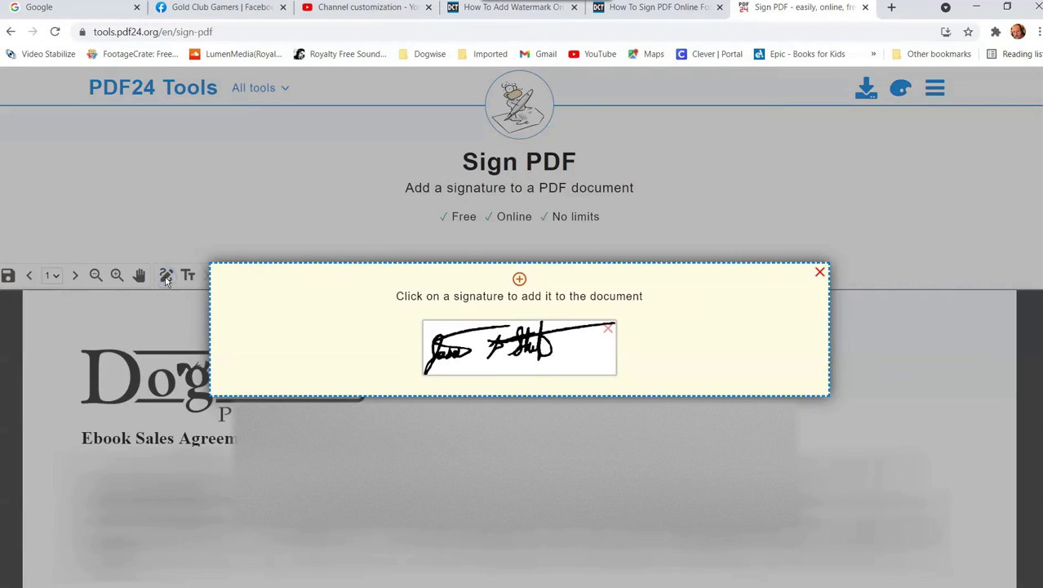
click(607, 327)
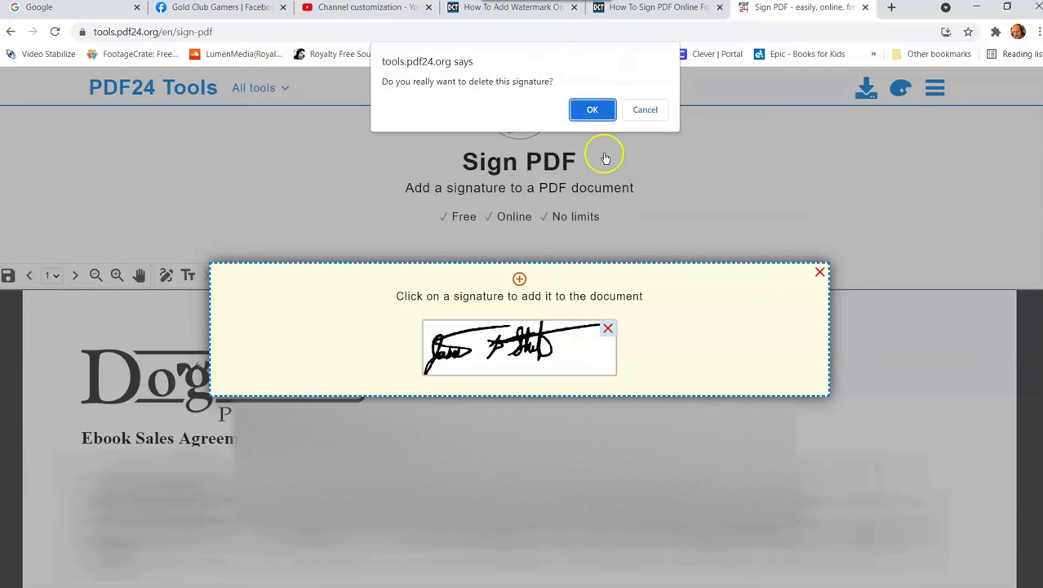
click(596, 111)
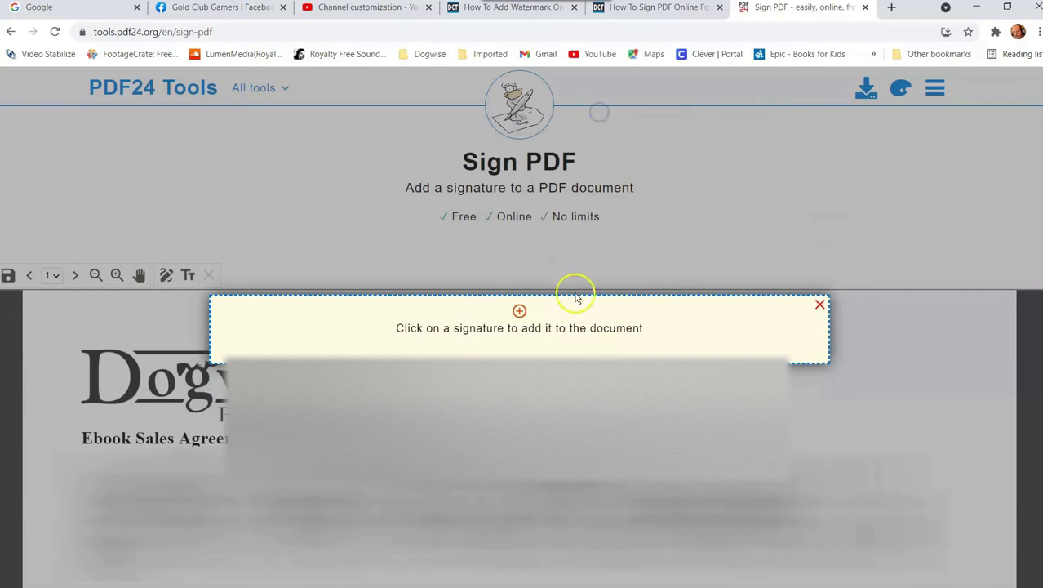
click(519, 310)
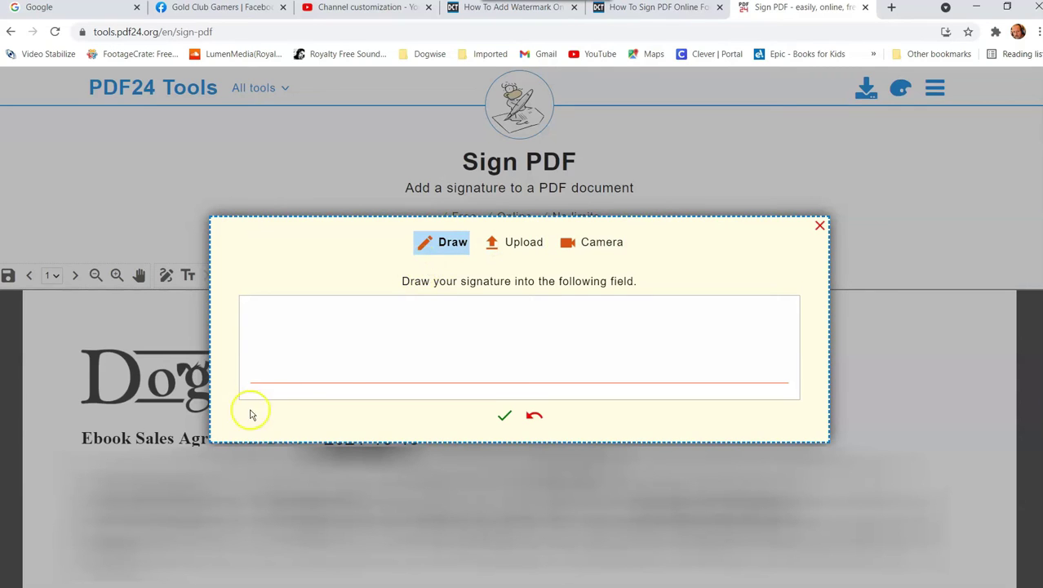
mouse_move(296, 396)
mouse_down()
mouse_move(398, 358)
mouse_move(608, 352)
mouse_move(303, 328)
mouse_up()
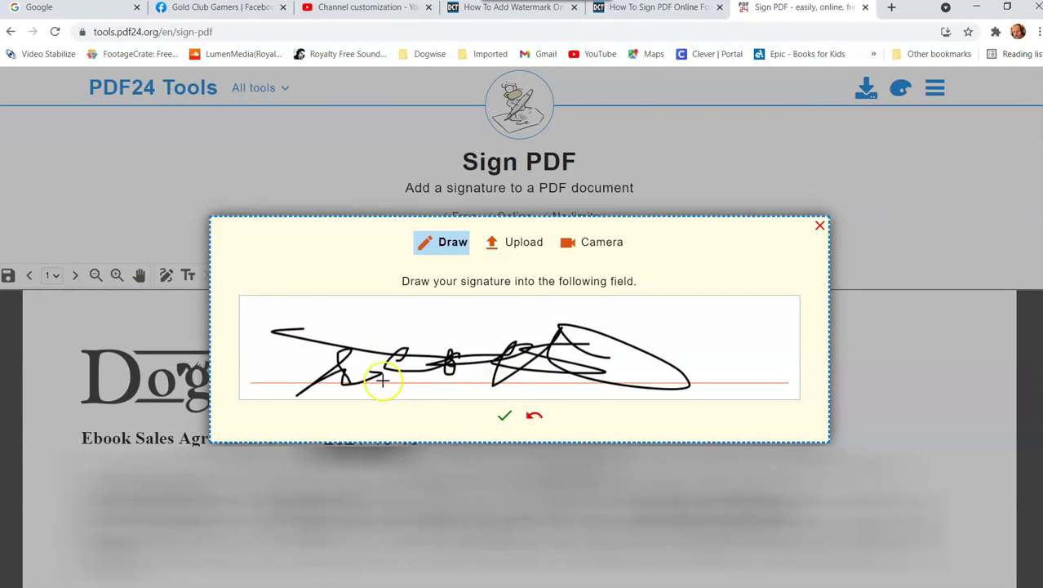
- Save the drawn signature and select it for adding to the contract page
click(504, 418)
click(504, 417)
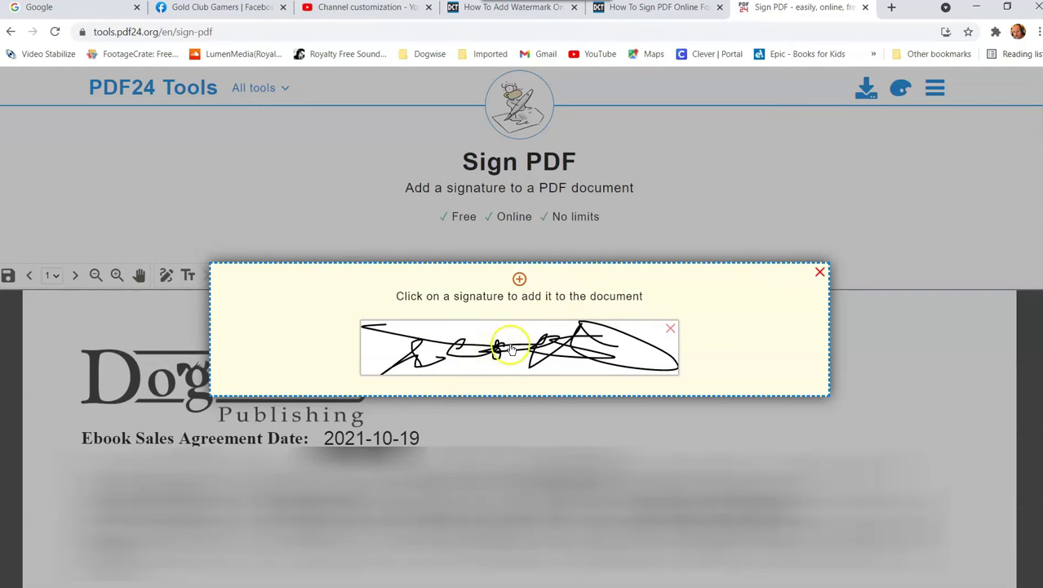
click(498, 353)
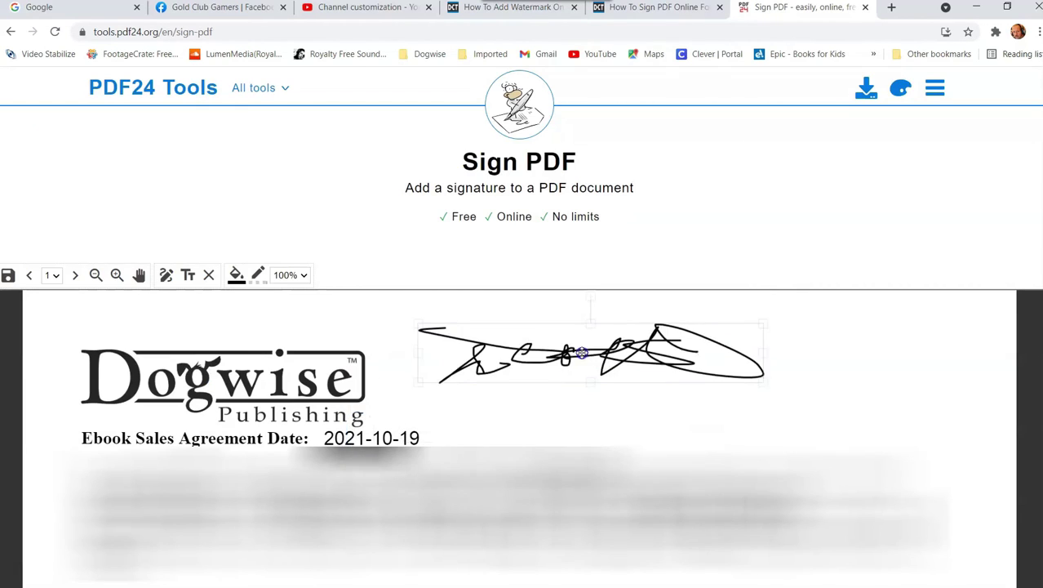
- Place the drawn signature on page one, resize and level it beside the Dogwise logo
click(580, 373)
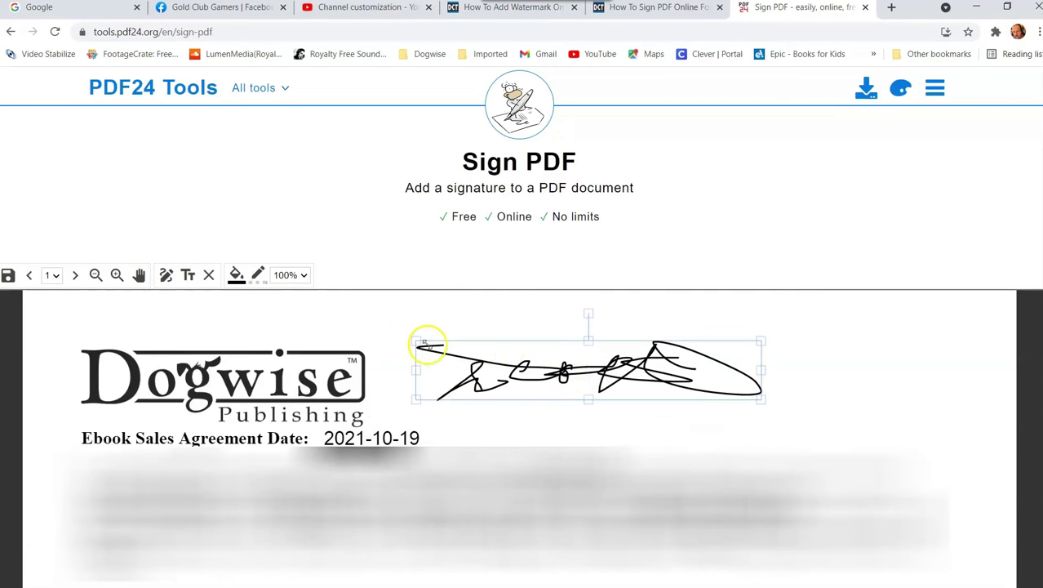
drag(414, 339, 433, 342)
mouse_move(496, 354)
mouse_down()
mouse_move(563, 355)
mouse_move(454, 345)
mouse_up()
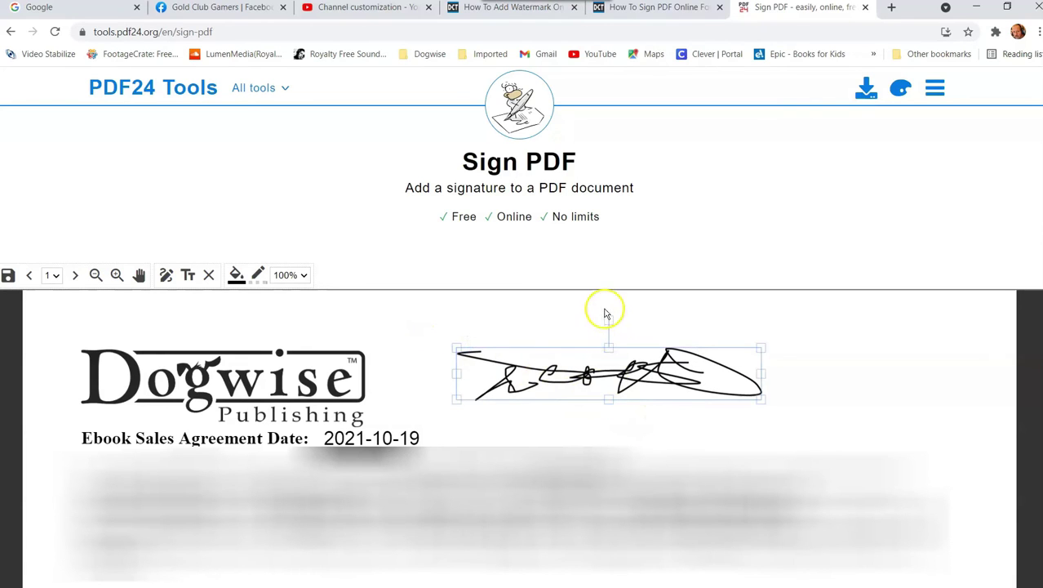
mouse_move(609, 322)
mouse_down()
mouse_move(594, 317)
mouse_move(622, 322)
mouse_move(609, 325)
mouse_up()
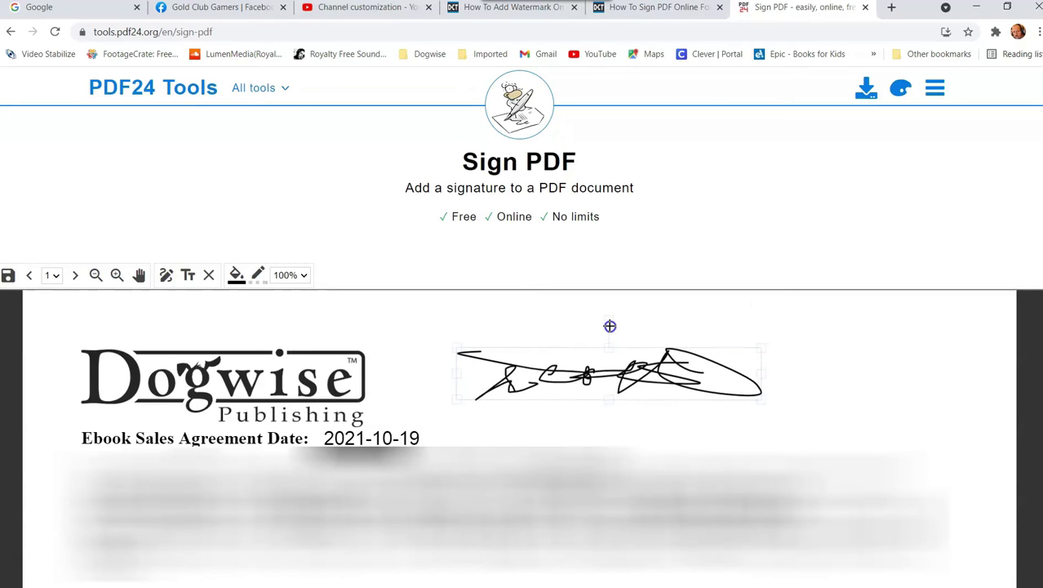
drag(610, 326, 606, 327)
mouse_move(460, 358)
mouse_down()
mouse_move(451, 352)
mouse_move(473, 357)
mouse_up()
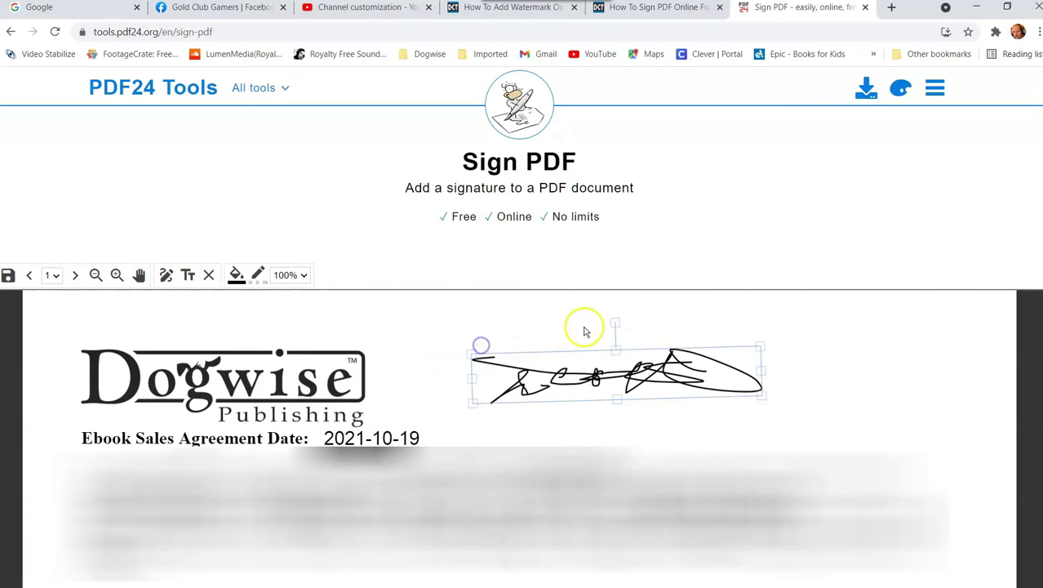
drag(613, 321, 614, 321)
mouse_move(638, 370)
mouse_down()
mouse_move(759, 414)
mouse_move(766, 454)
mouse_move(652, 396)
mouse_move(457, 364)
mouse_move(343, 306)
mouse_move(295, 325)
mouse_move(816, 413)
mouse_move(808, 387)
mouse_move(707, 388)
mouse_up()
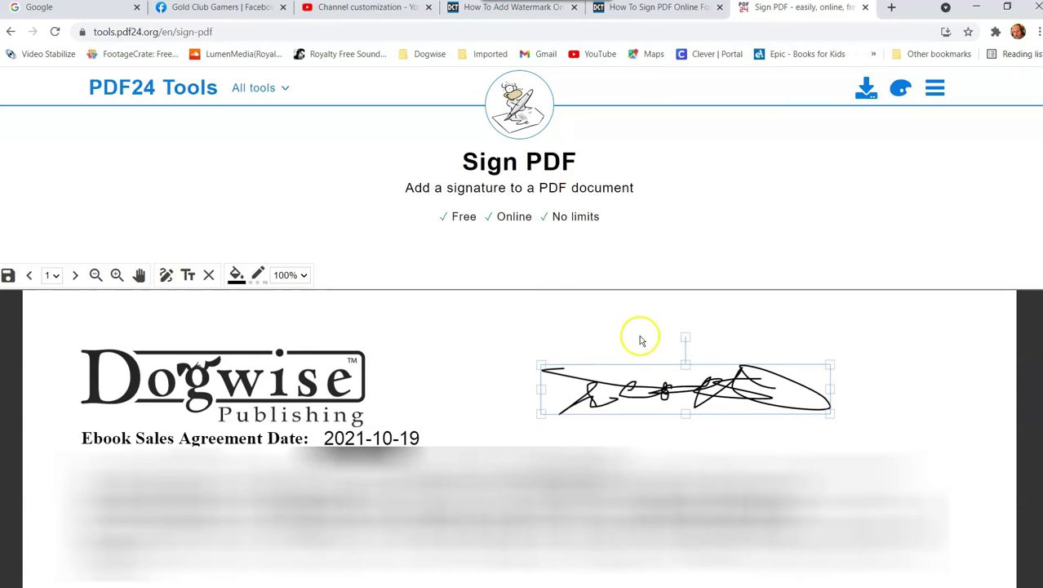
- Delete the saved drawn signature and open a blank pad for a new signature
click(168, 275)
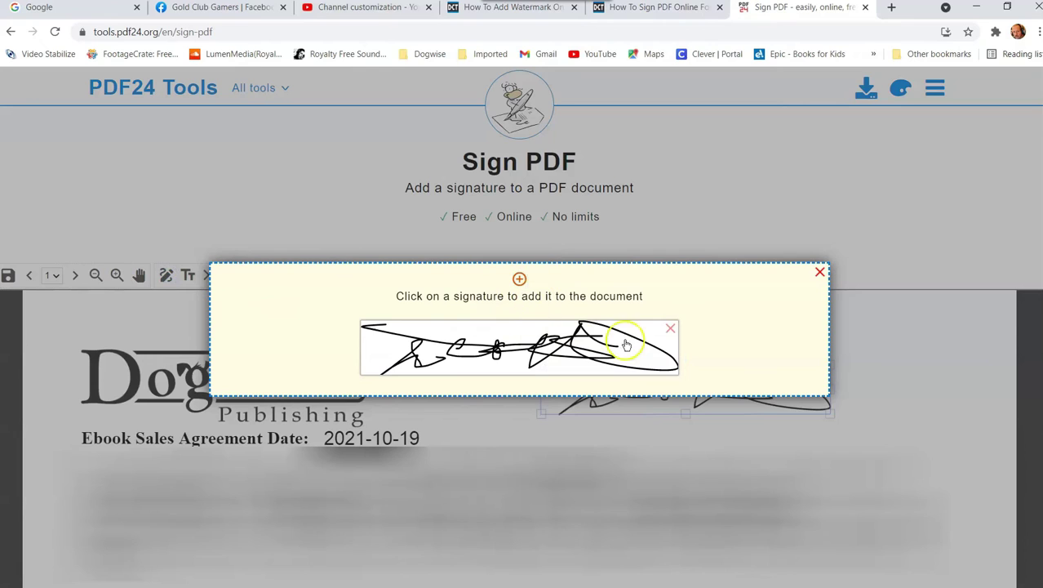
click(670, 328)
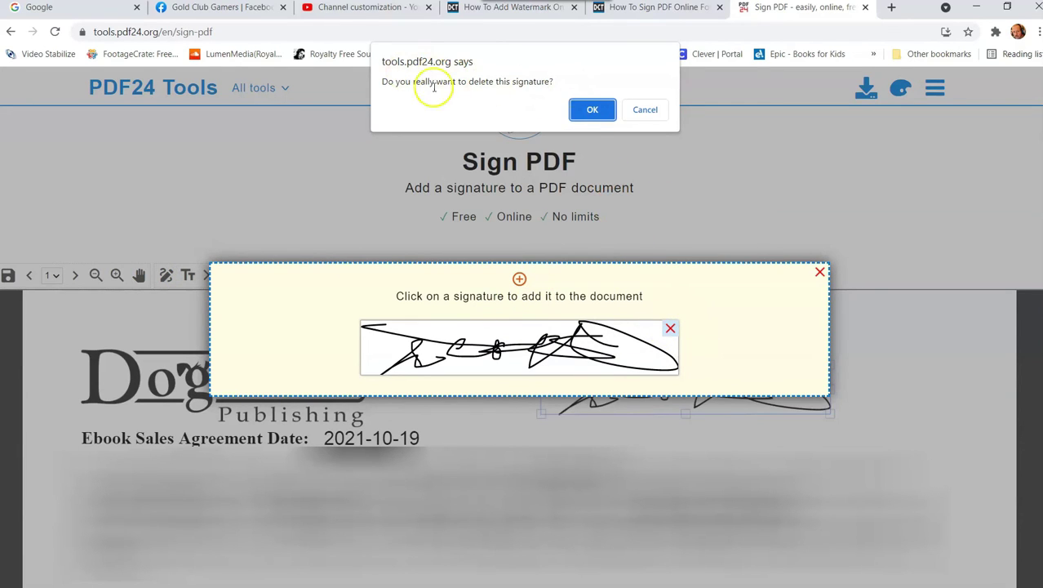
click(606, 118)
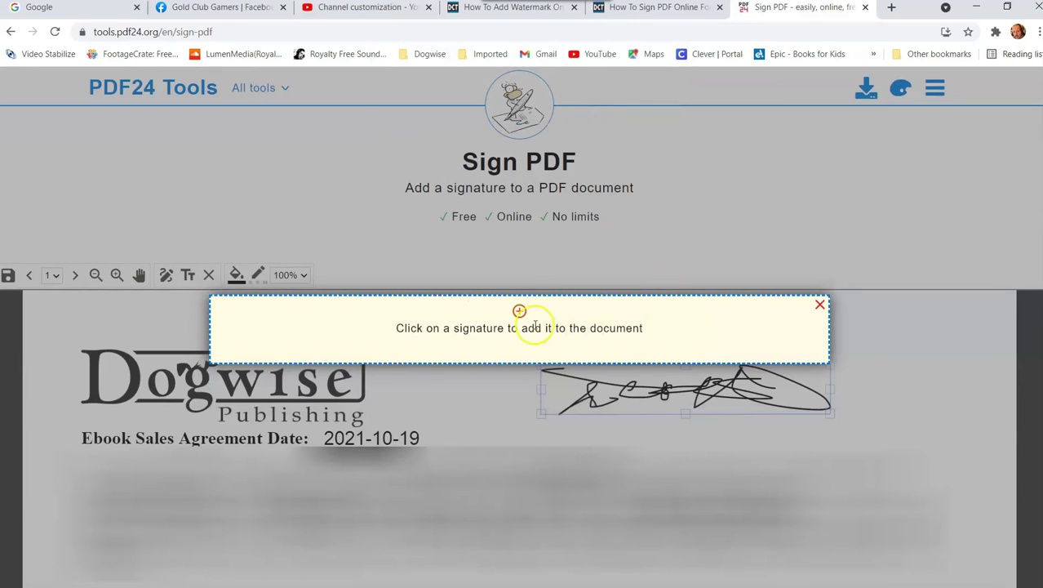
click(519, 311)
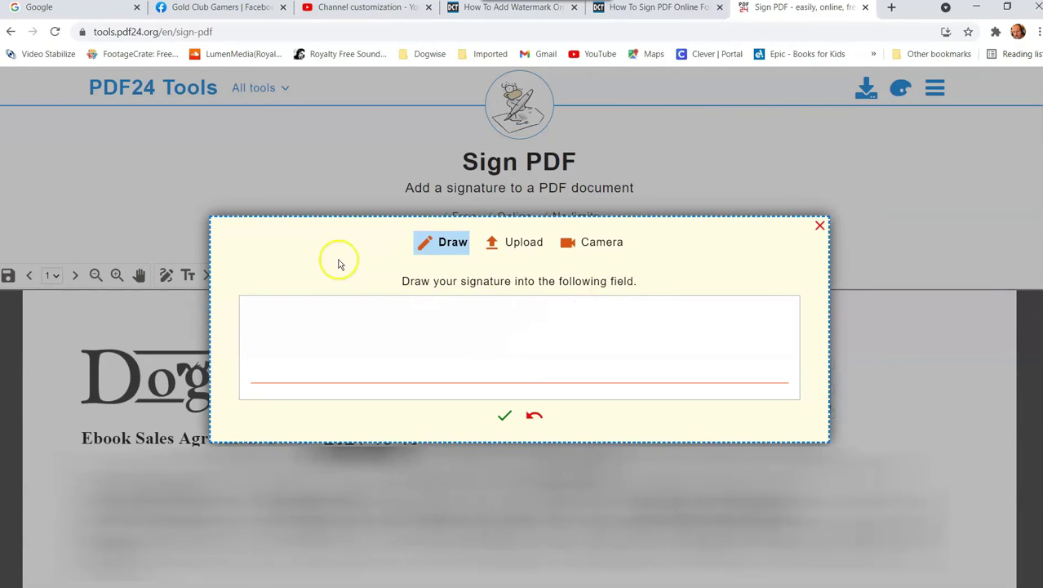
- Upload the amazon logo image from the DCT banners folder as the signature
click(524, 245)
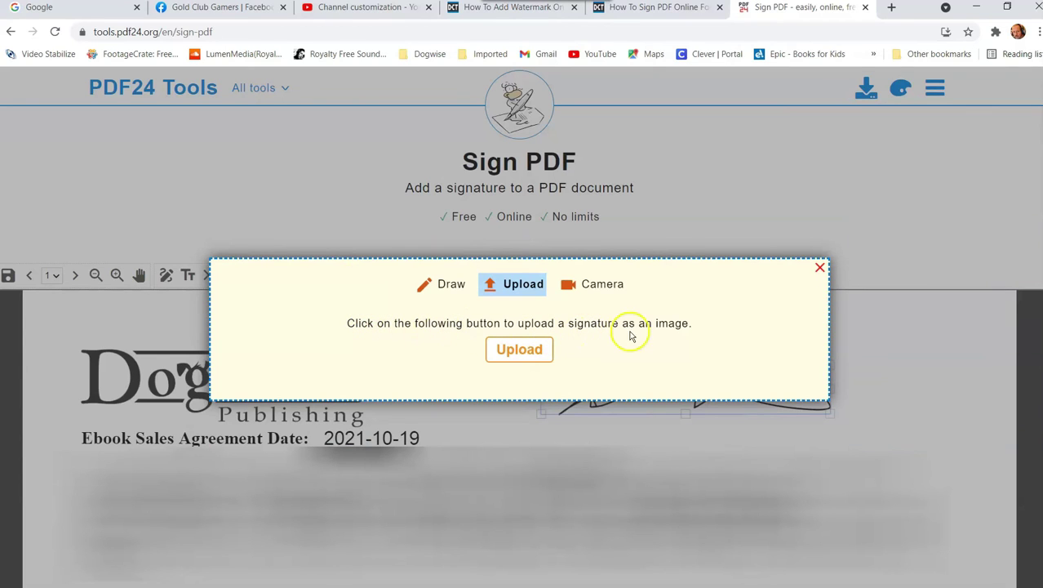
click(537, 350)
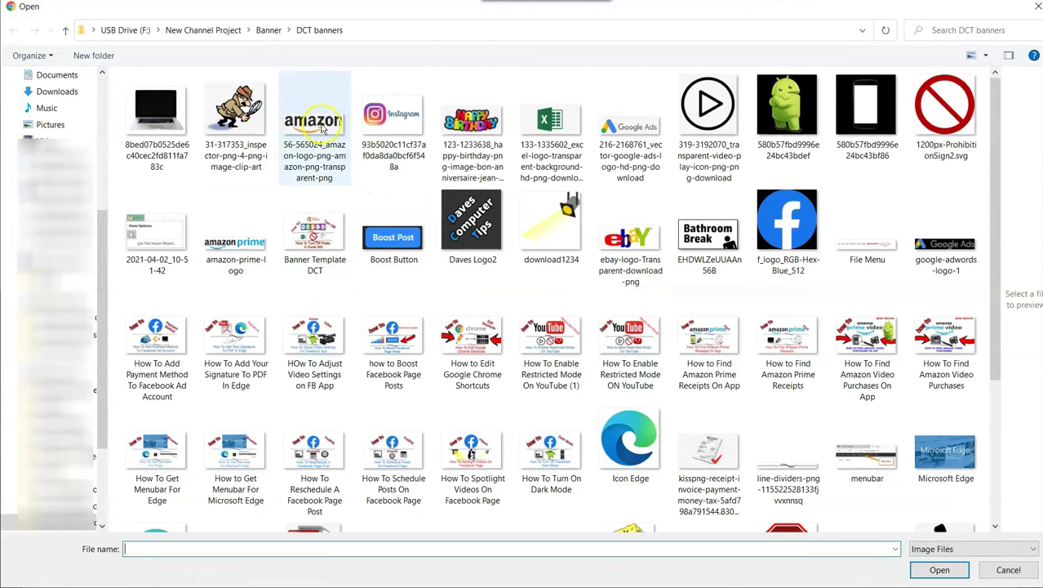
click(323, 128)
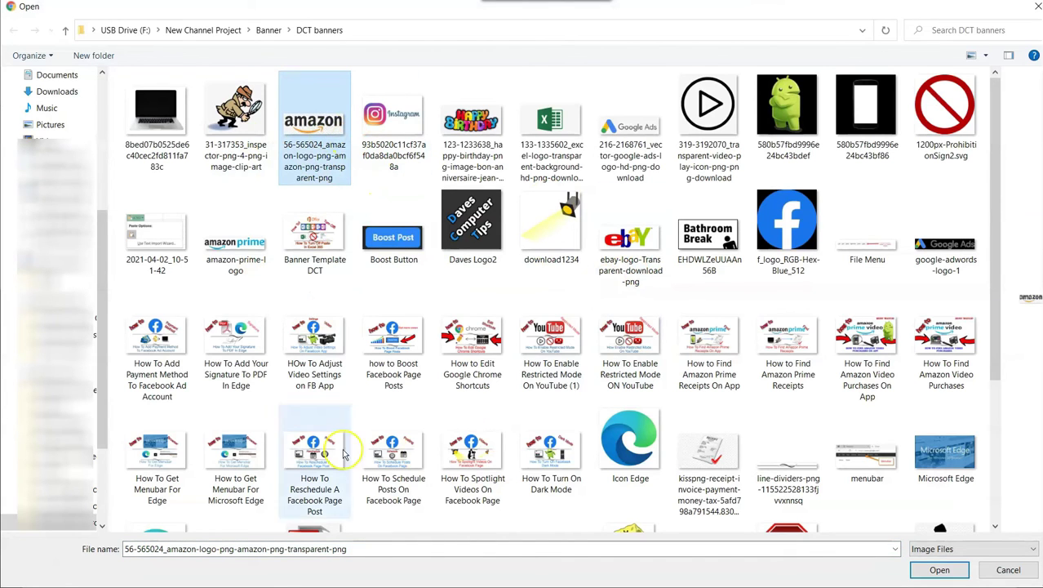
click(320, 155)
click(967, 567)
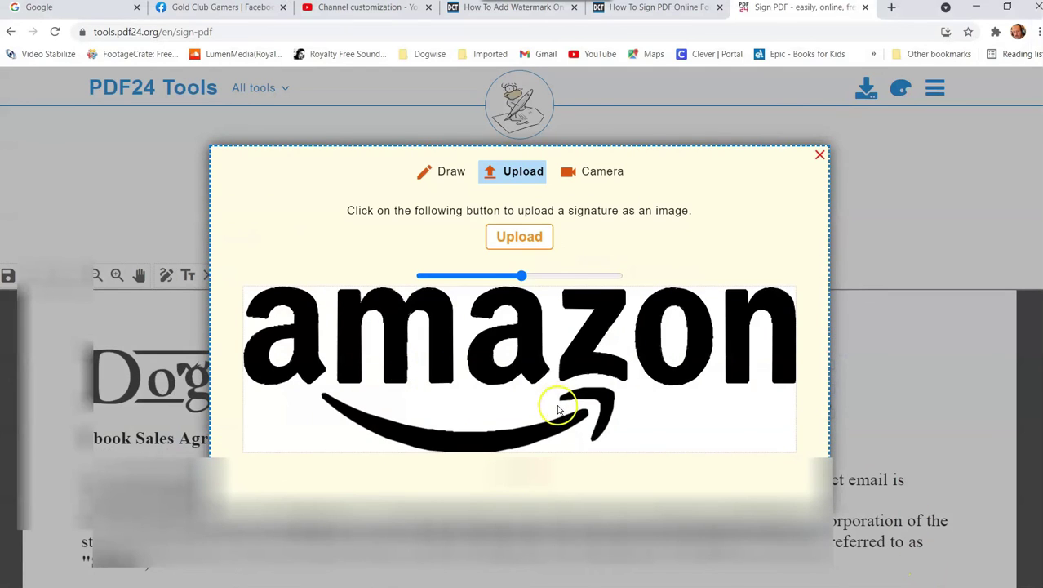
- Tune the amazon logo's threshold for crisp black-on-white, then save it as a signature
drag(522, 278, 485, 278)
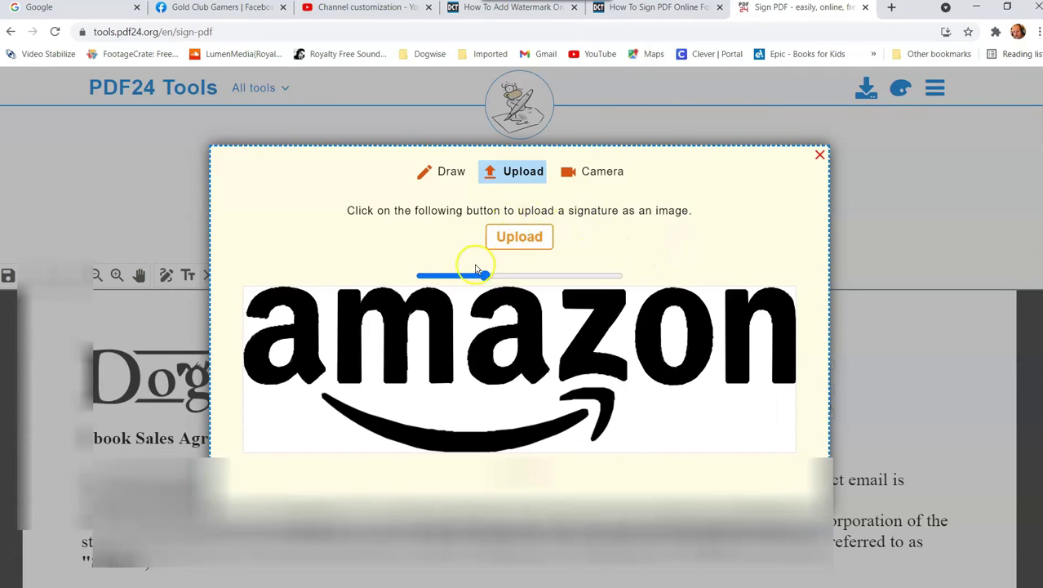
drag(490, 277, 630, 278)
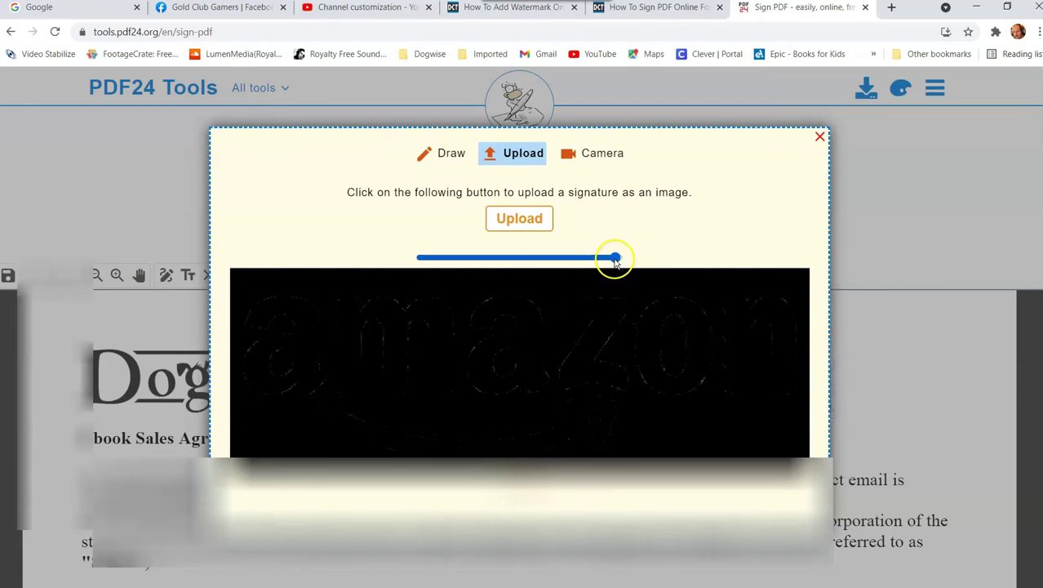
click(520, 257)
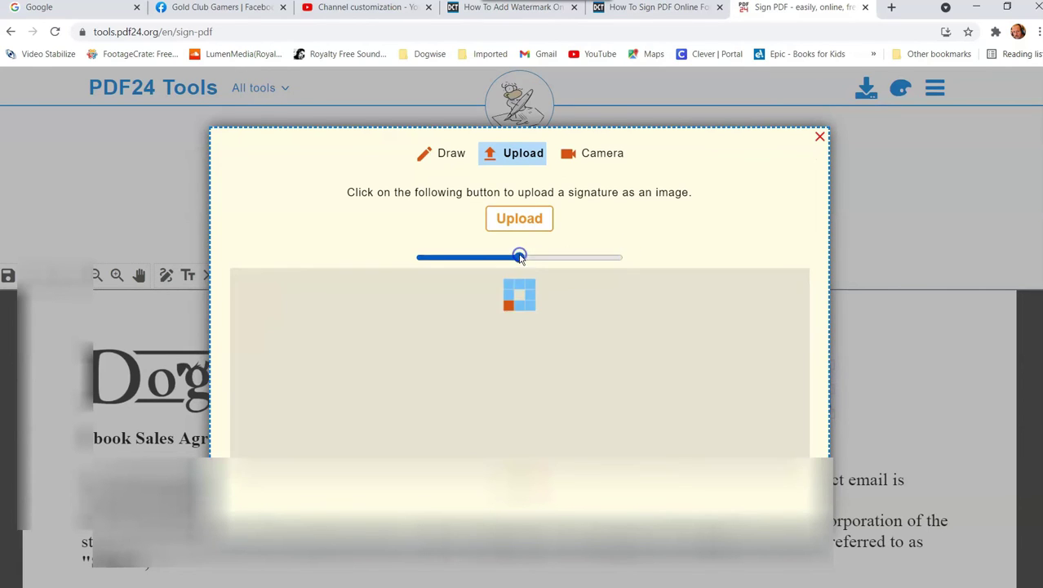
mouse_move(521, 278)
mouse_down()
mouse_move(454, 280)
mouse_move(478, 311)
mouse_up()
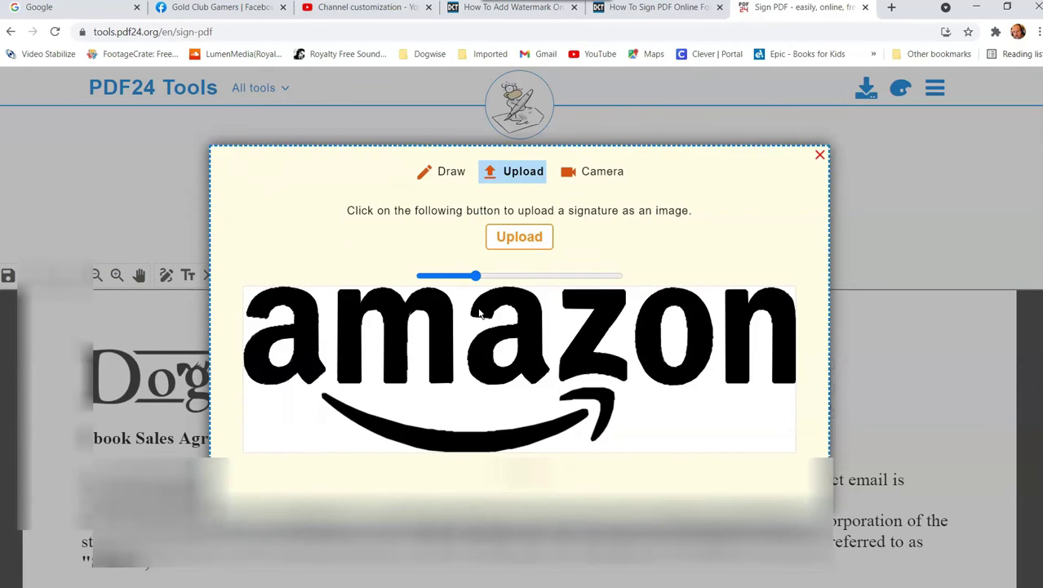
drag(477, 276, 491, 276)
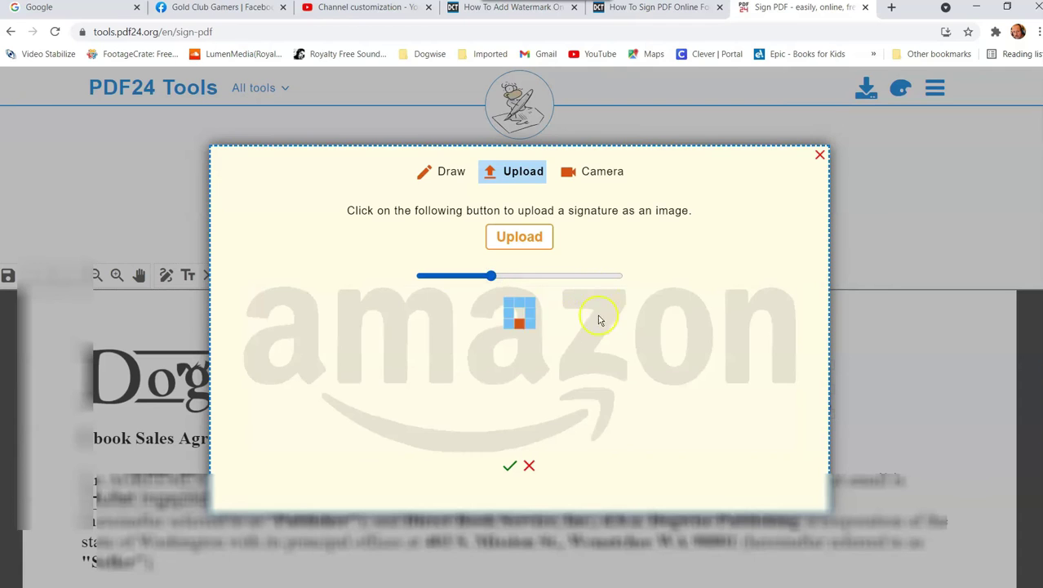
click(506, 466)
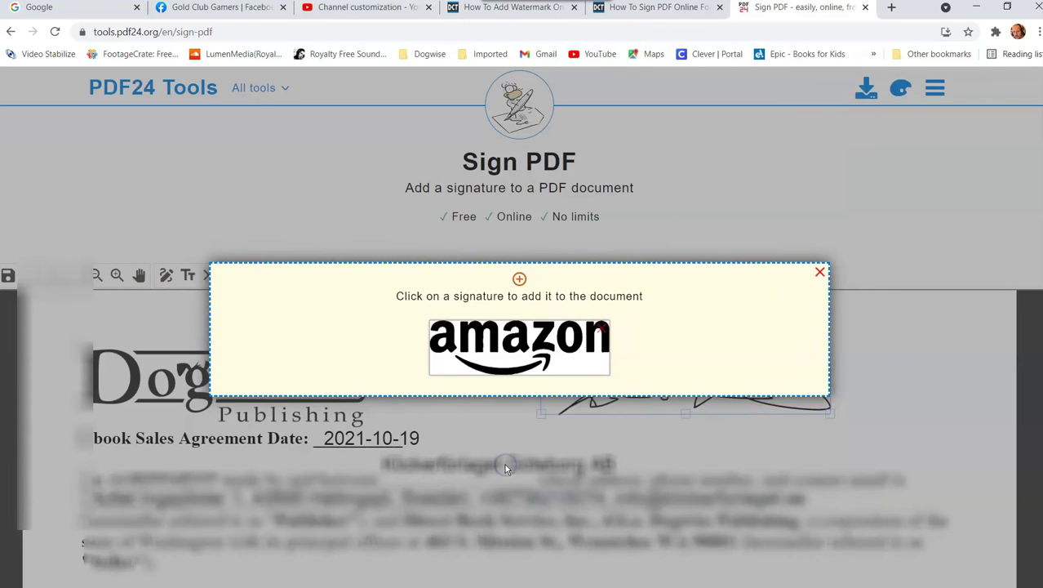
- Place the amazon logo on the contract, shrunk and positioned right of the drawn signature
click(510, 355)
drag(510, 425, 788, 343)
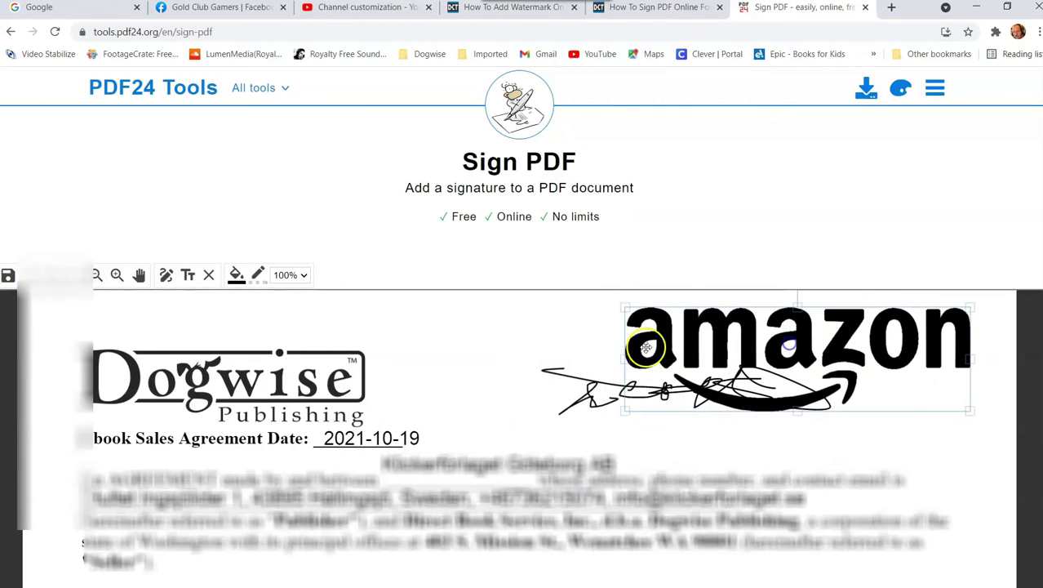
drag(625, 308, 834, 356)
click(748, 369)
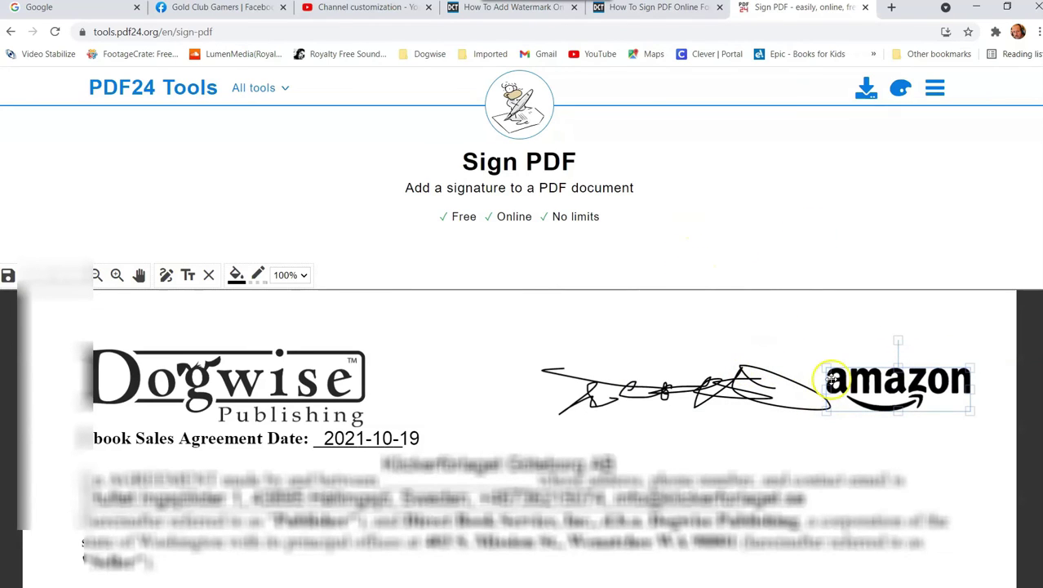
click(167, 276)
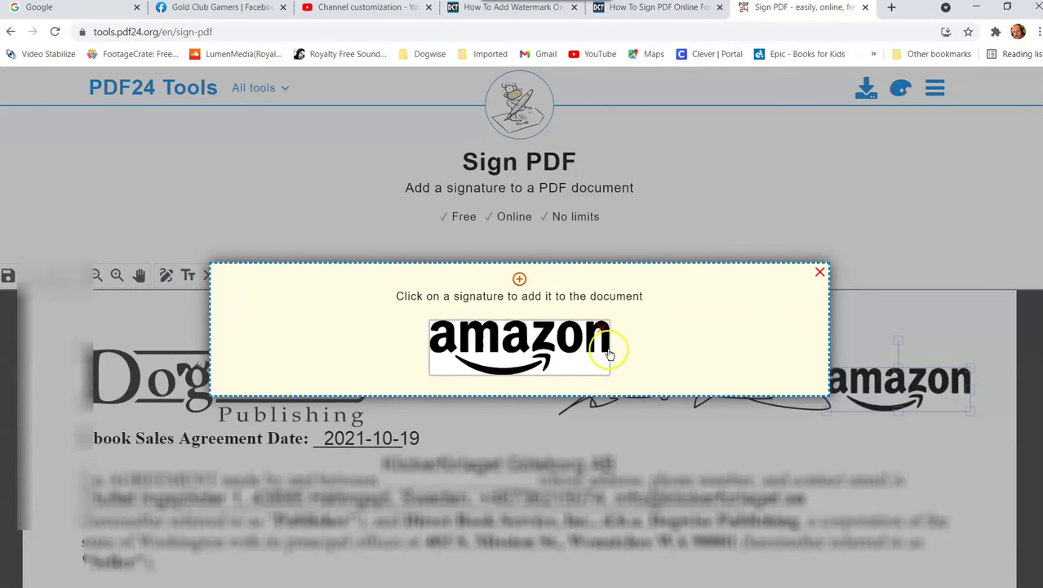
click(820, 271)
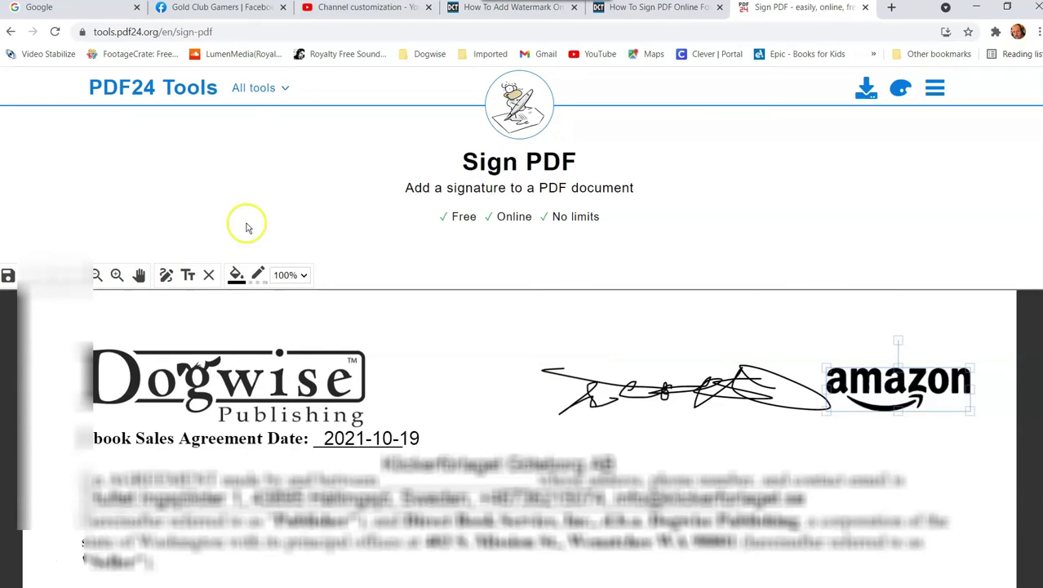
- Start a new Camera signature and photograph the handwritten signature held up to the webcam
click(168, 276)
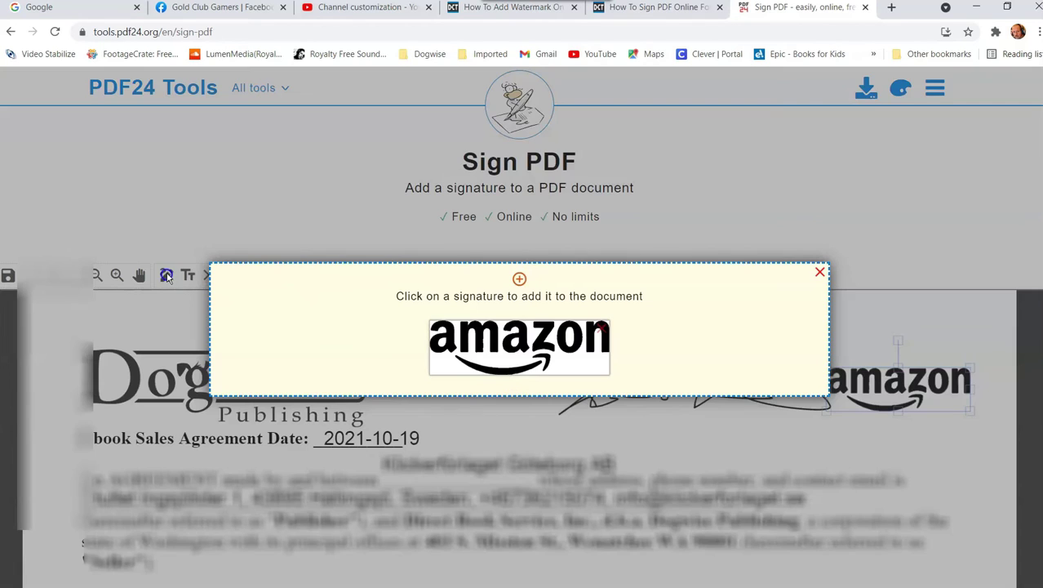
click(519, 279)
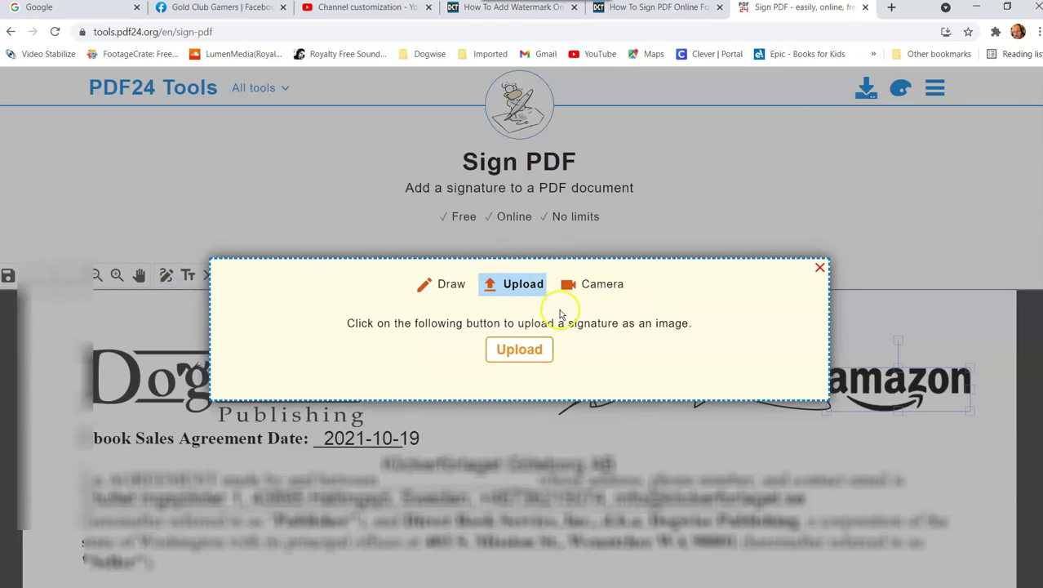
click(602, 284)
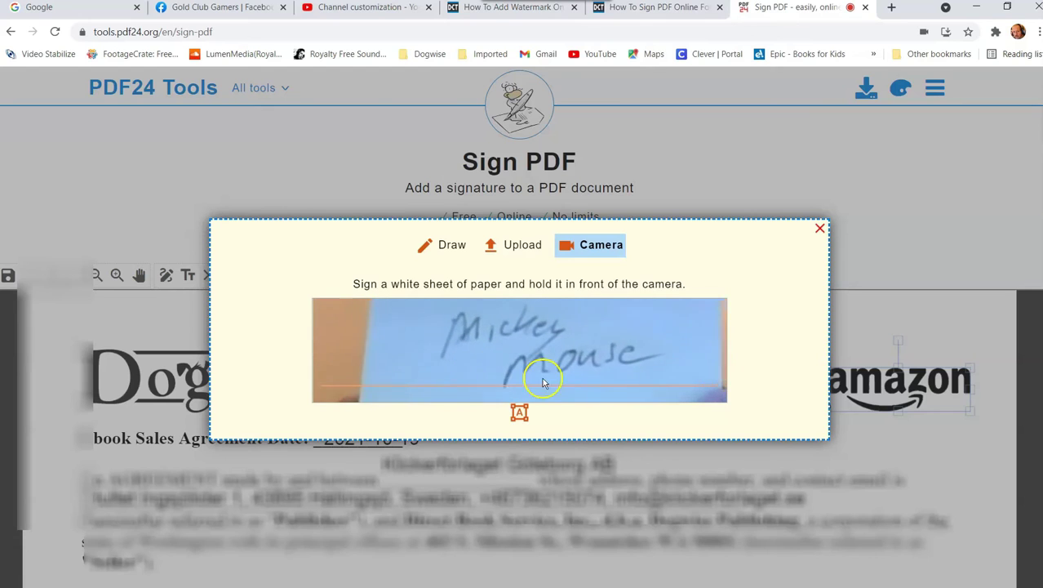
click(521, 415)
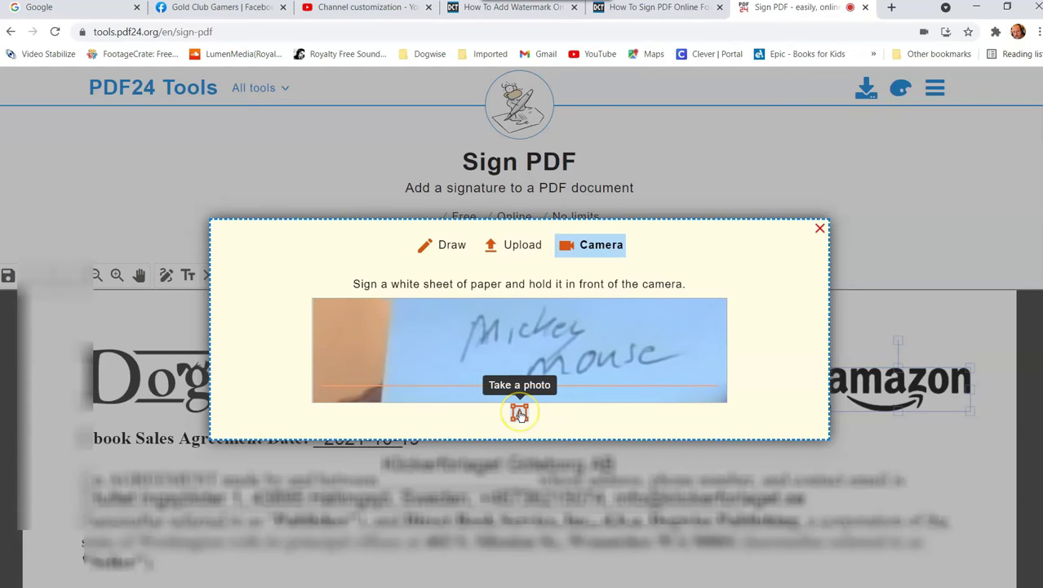
- Capture the paper signature photo and lower its black-and-white threshold until the signature reads clearly
click(520, 414)
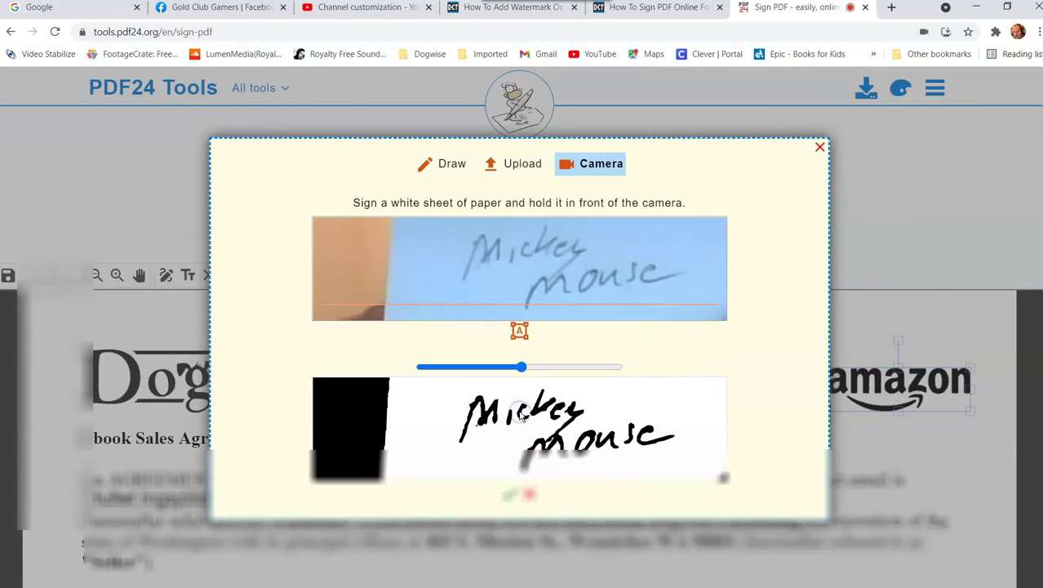
click(798, 577)
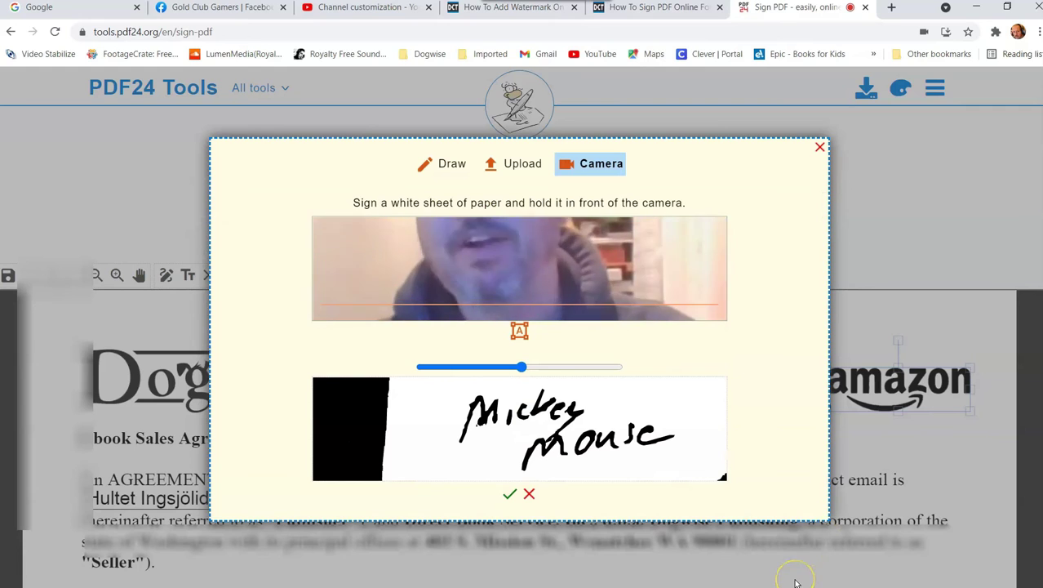
click(600, 463)
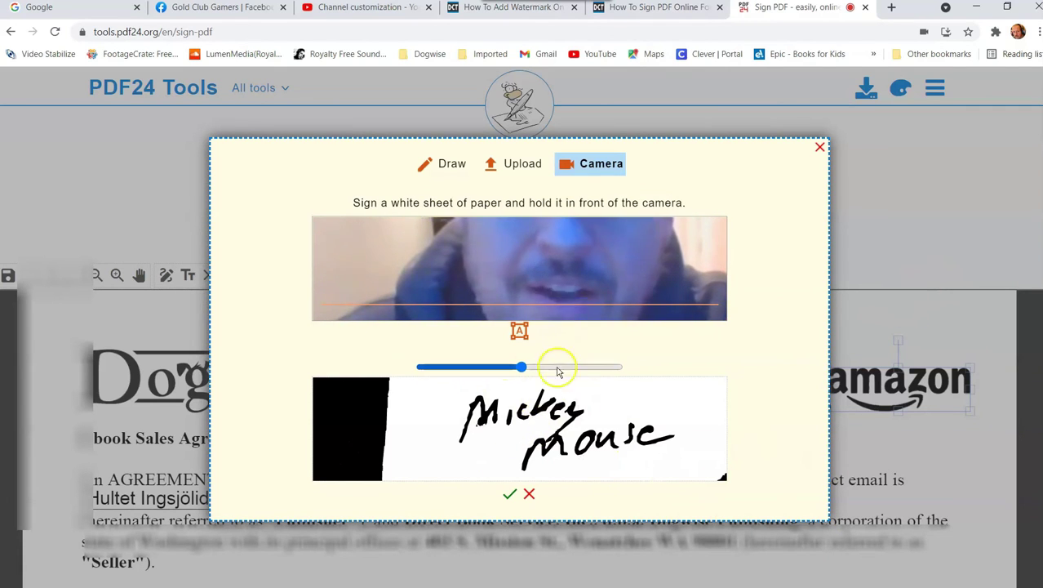
click(482, 369)
drag(480, 412, 529, 415)
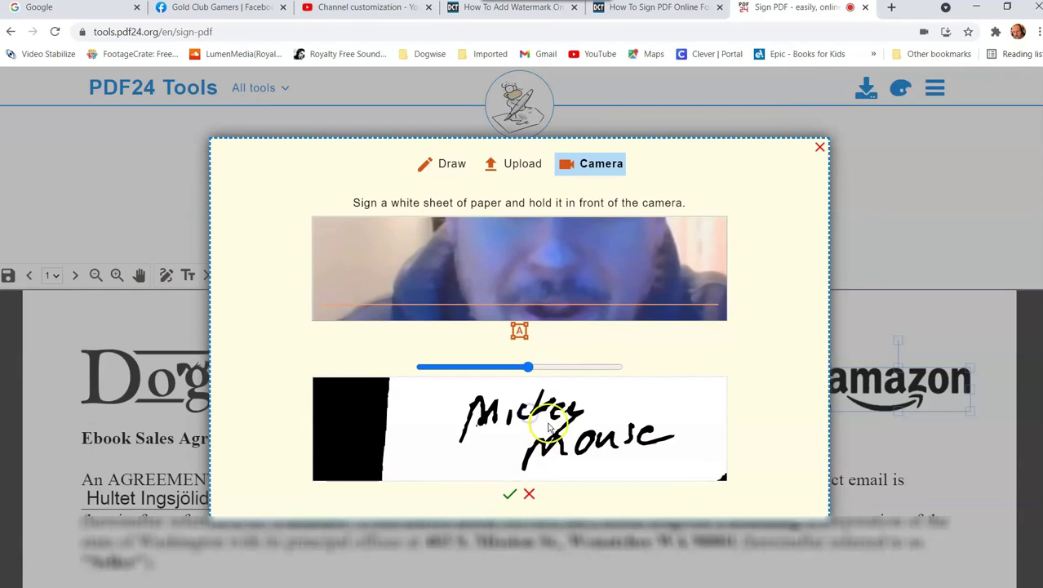
click(555, 368)
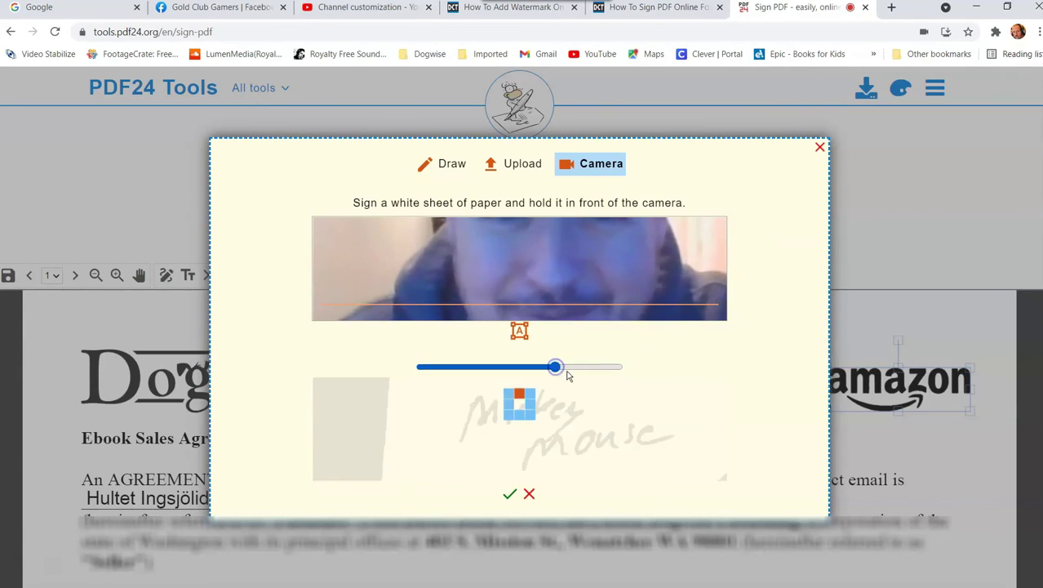
drag(548, 368, 537, 369)
- Accept the camera signature and place the Mickey Mouse signature on the contract
click(366, 425)
click(517, 494)
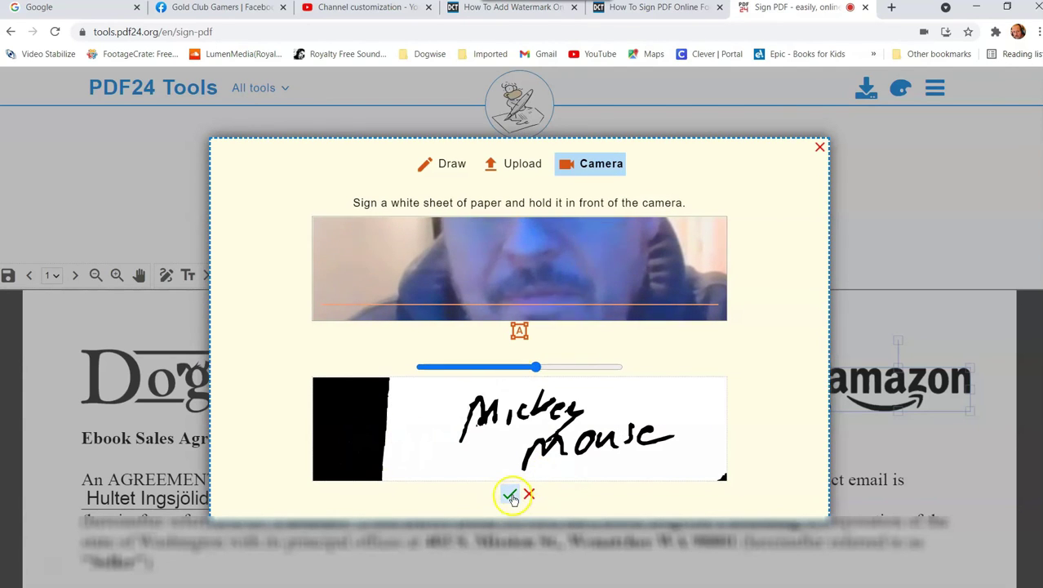
click(511, 495)
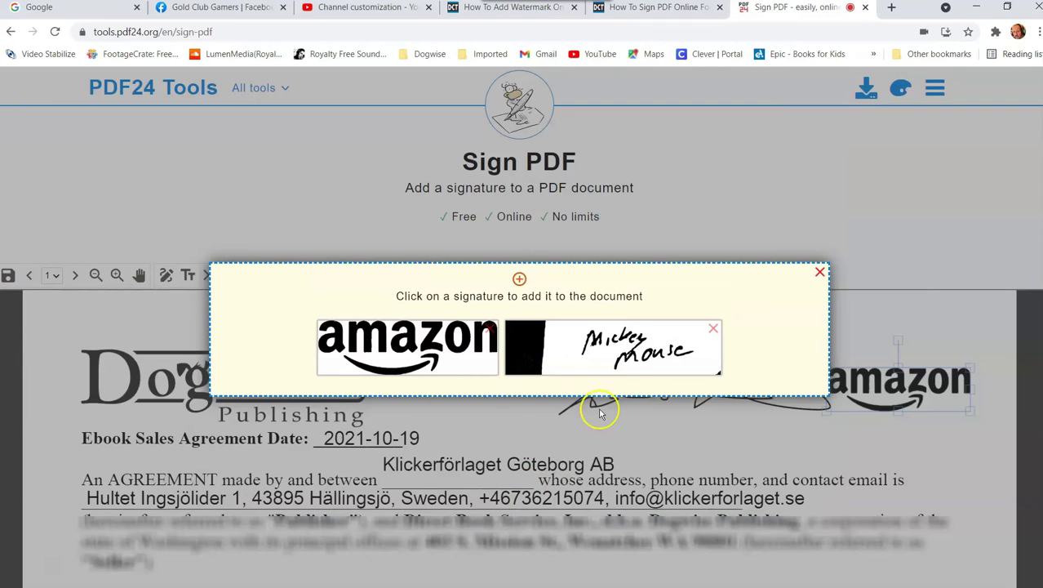
click(627, 346)
- Position the Mickey Mouse camera signature on the page's right side, below the scribbled signature
mouse_move(360, 341)
mouse_down()
mouse_move(456, 341)
mouse_move(388, 341)
mouse_up()
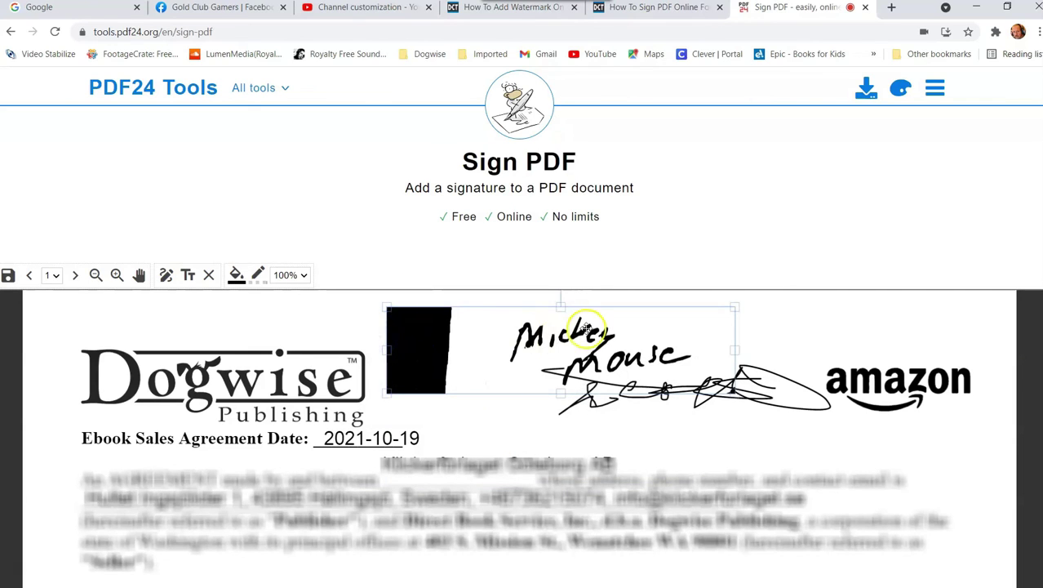
mouse_move(578, 331)
mouse_down()
mouse_move(478, 331)
mouse_move(408, 454)
mouse_move(584, 424)
mouse_move(829, 429)
mouse_up()
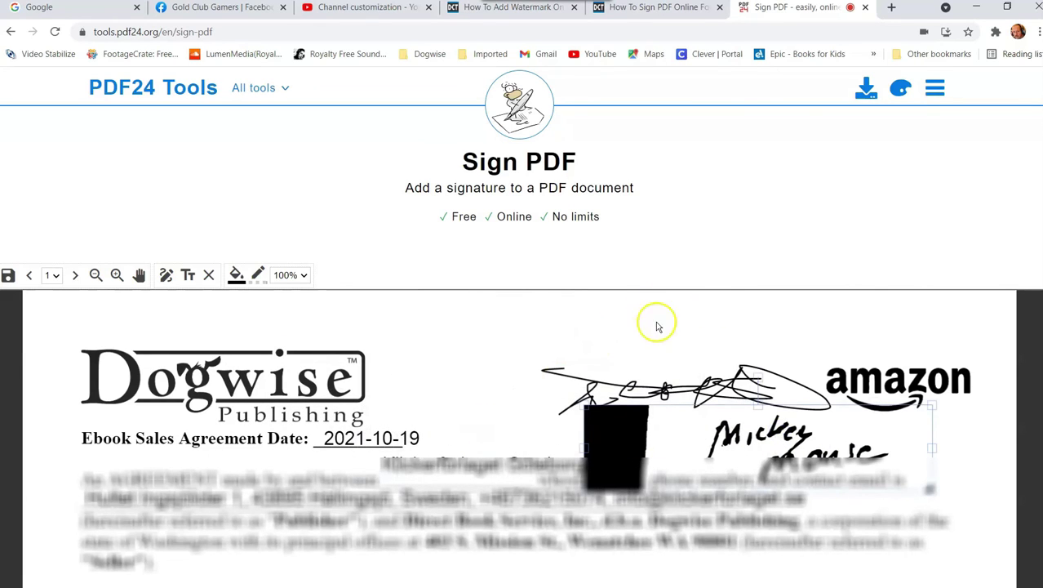
click(611, 435)
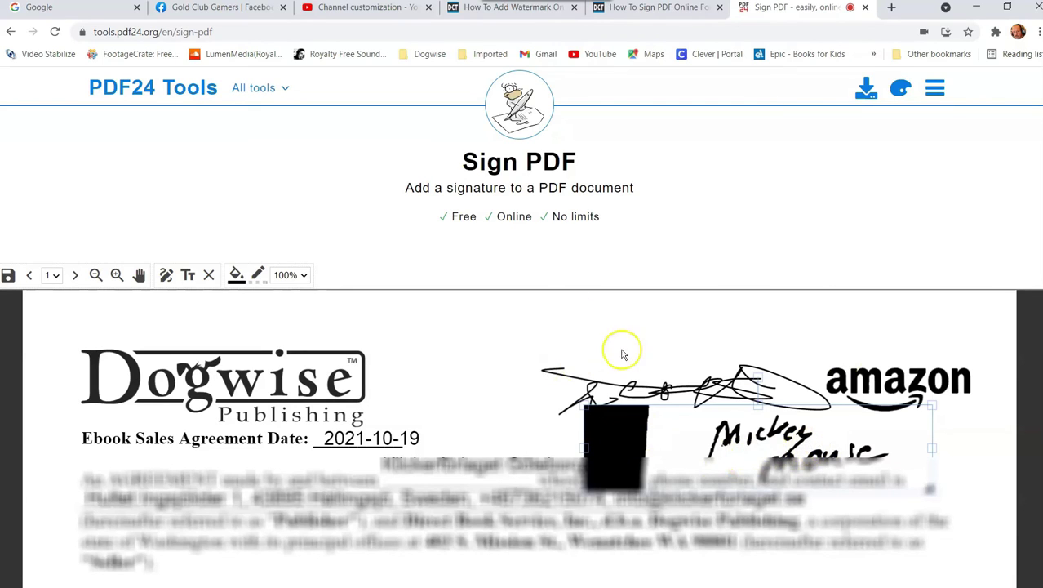
mouse_move(737, 447)
mouse_down()
mouse_move(645, 428)
mouse_move(473, 327)
mouse_move(502, 449)
mouse_move(440, 423)
mouse_move(740, 500)
mouse_move(770, 432)
mouse_move(817, 430)
mouse_up()
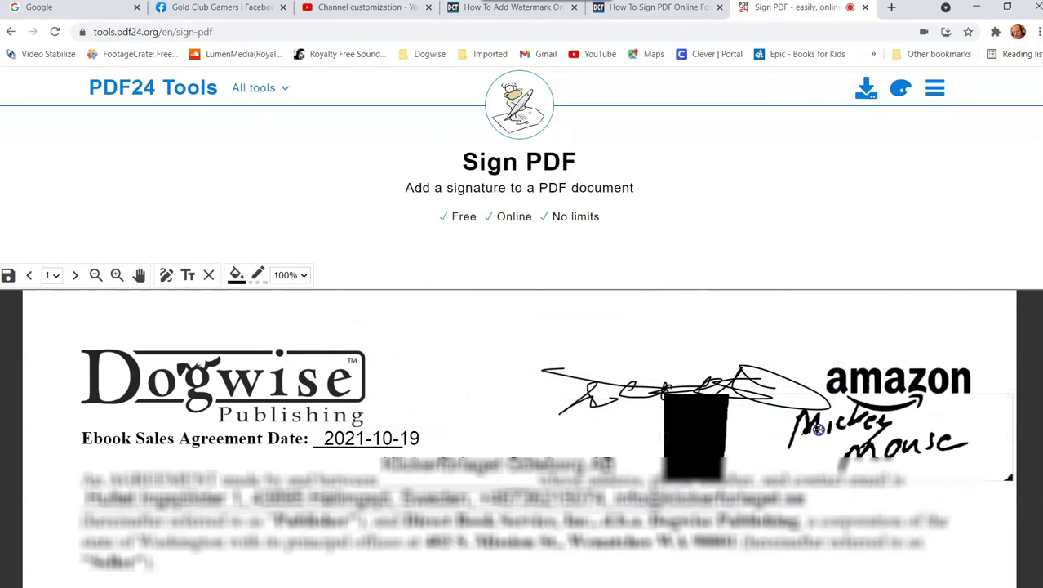
- Move the scribbled signature up and left, and nudge the amazon logo up and right
drag(634, 391, 623, 364)
click(866, 363)
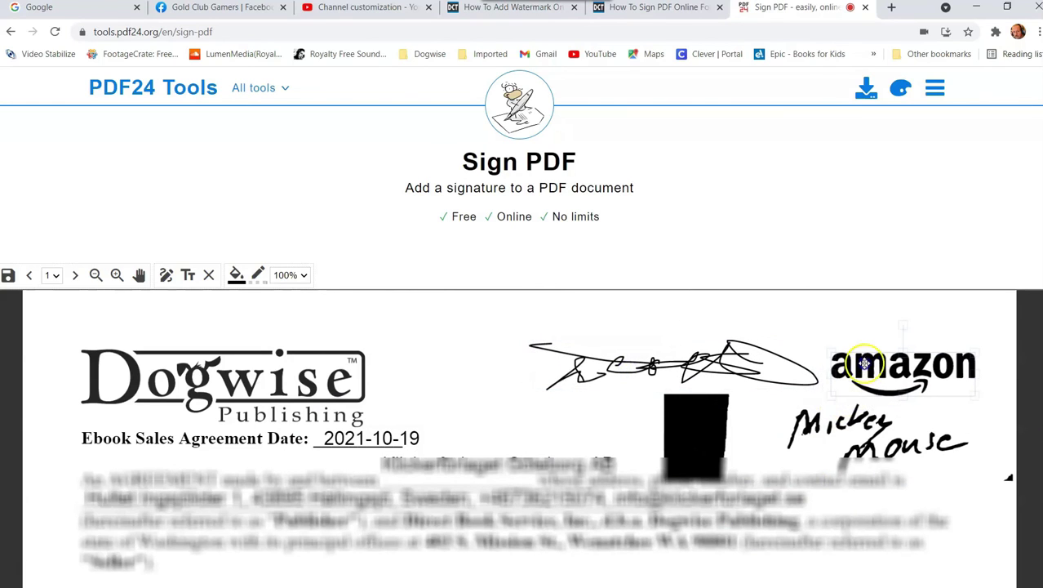
drag(866, 363, 869, 355)
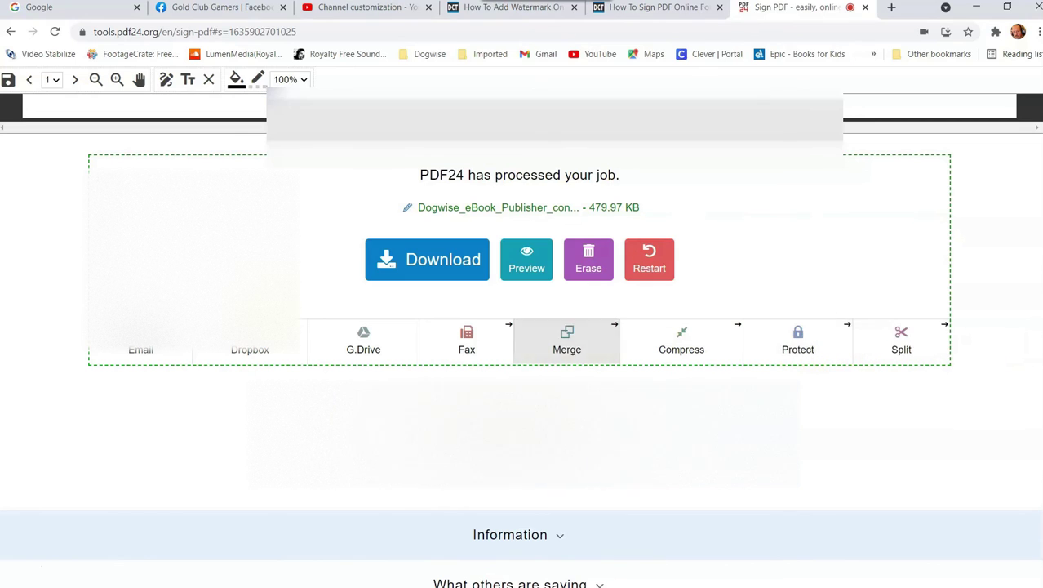
- Download the signed contract and open the PDF from Chrome's download bar
click(408, 262)
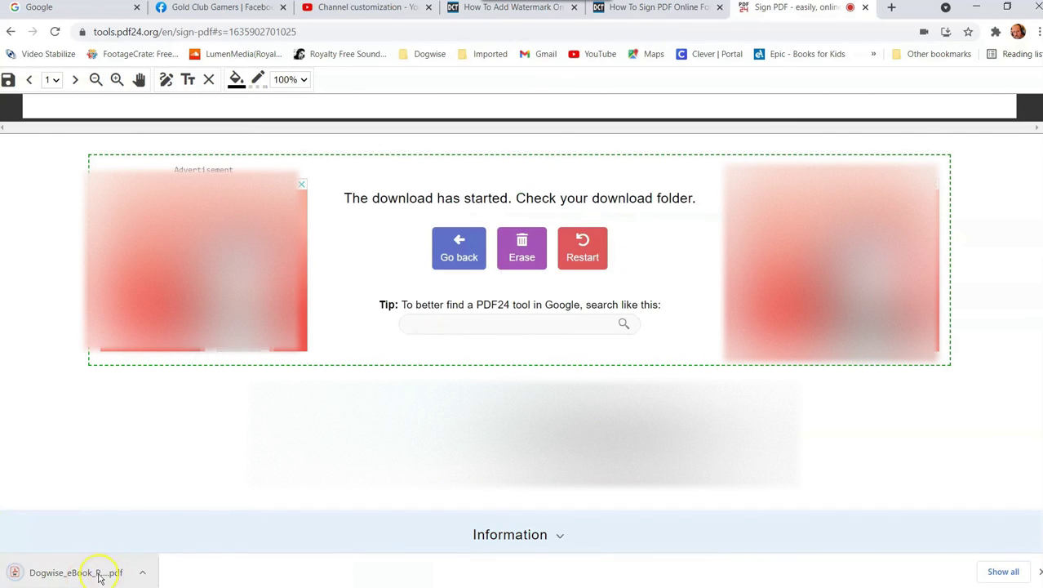
click(112, 574)
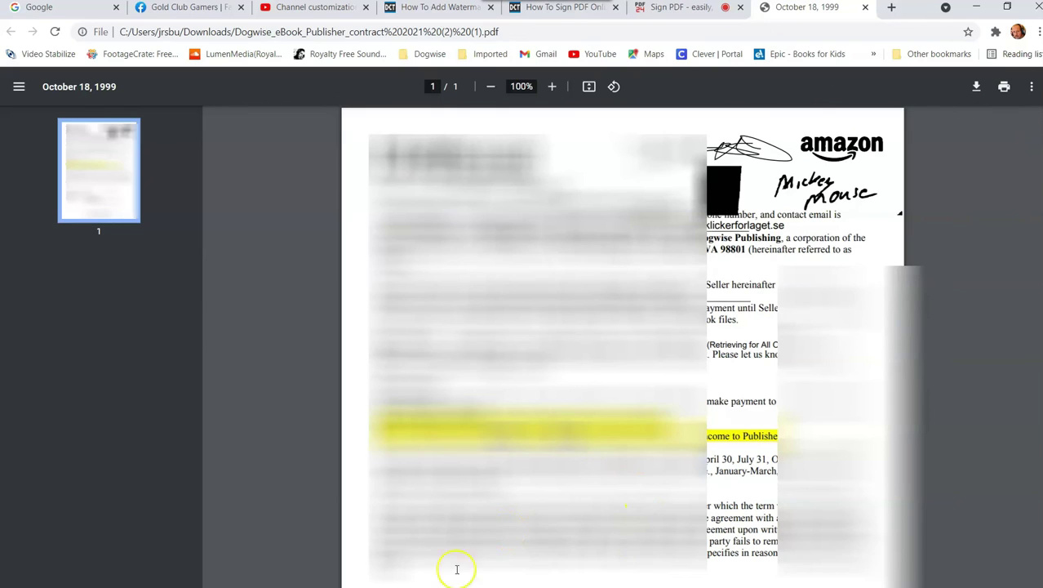
- Confirm the signed contract is in File Explorer's Downloads folder, then return to the Sign PDF tab
click(250, 578)
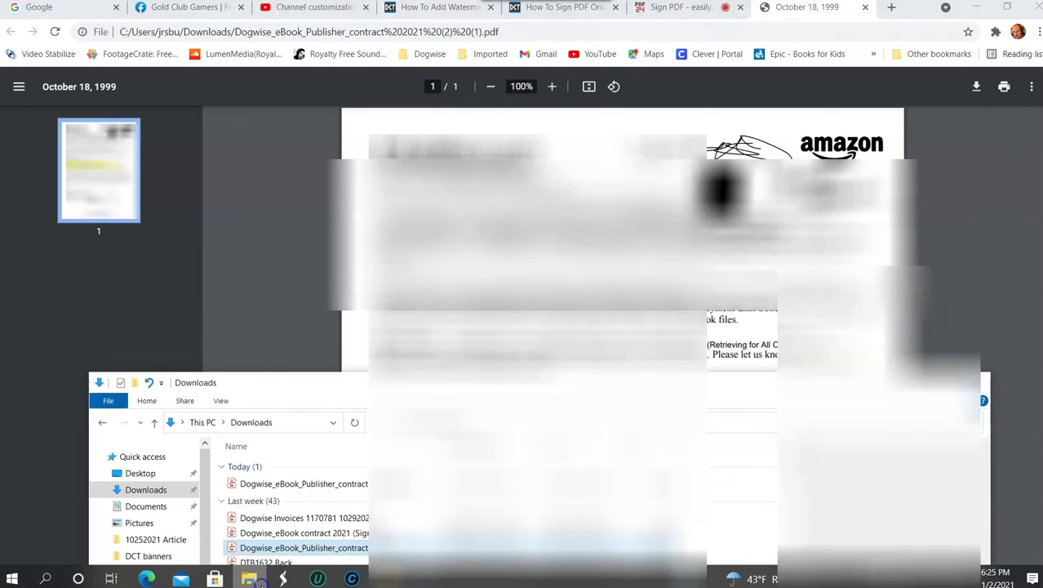
click(392, 485)
drag(391, 483, 682, 485)
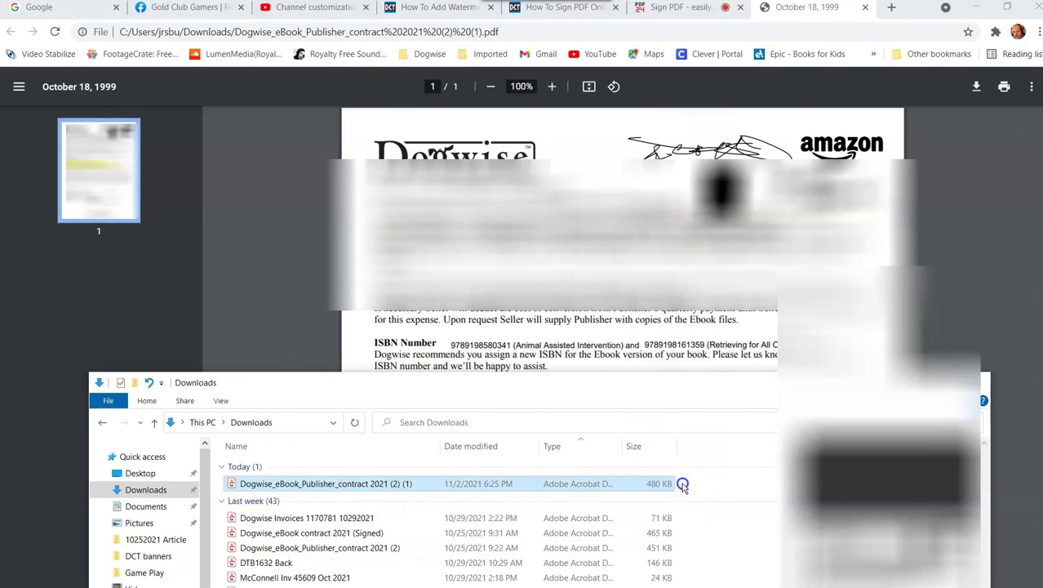
drag(729, 382, 700, 132)
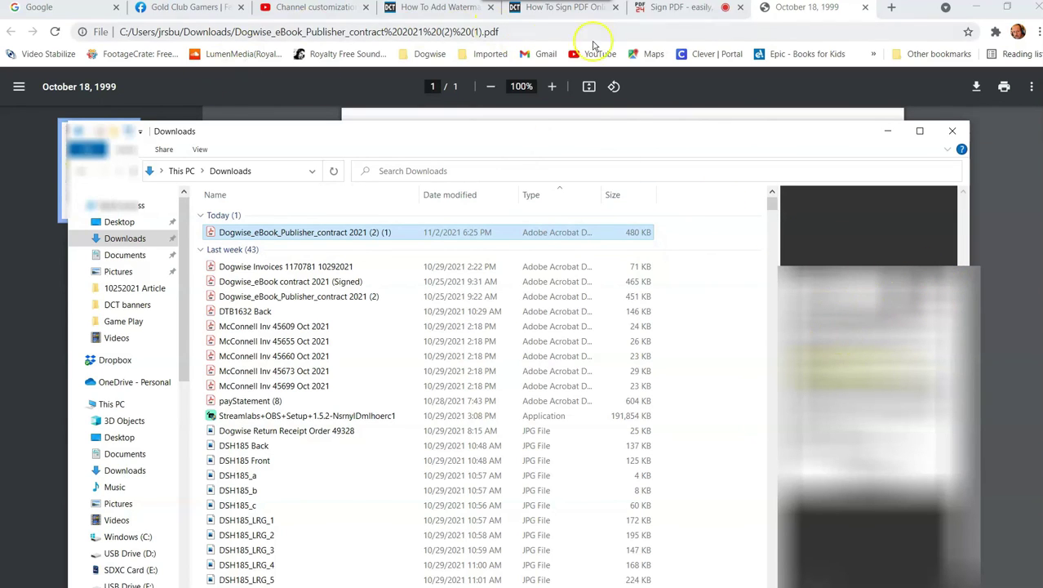
click(658, 8)
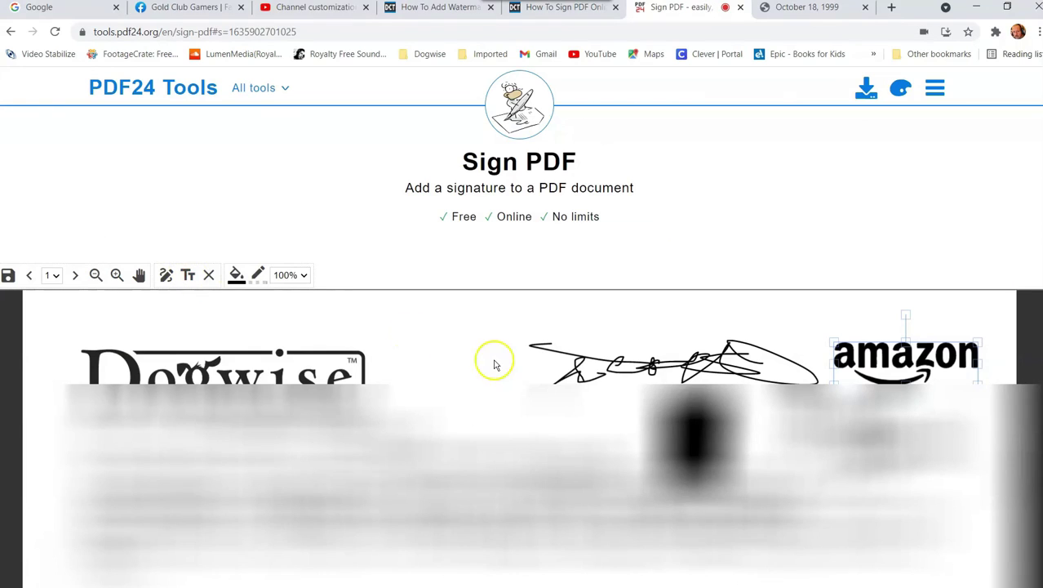
- Add a text box reading 2021 on the contract's first page and drag it lower into the body
click(188, 276)
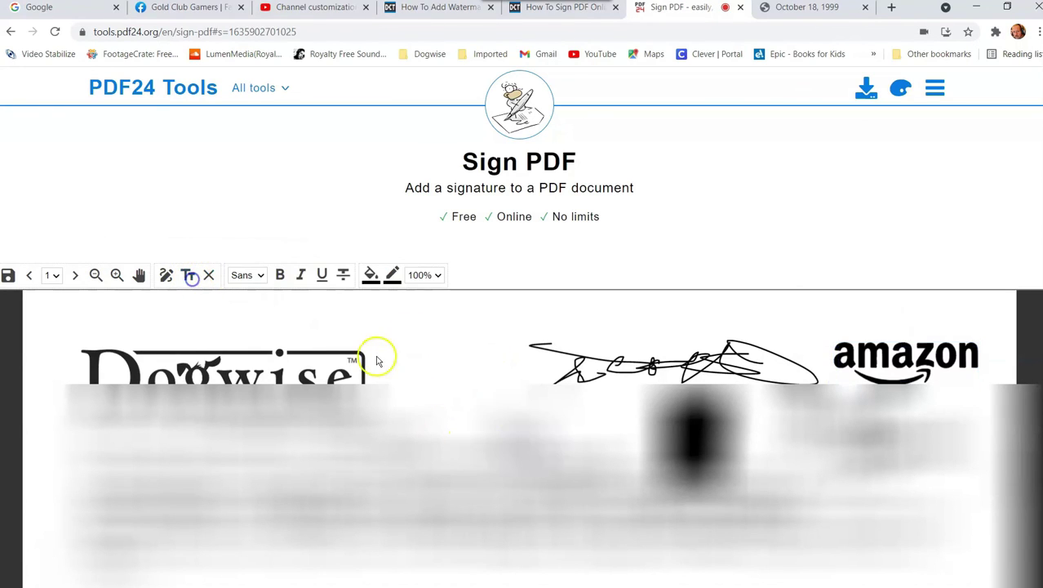
click(472, 356)
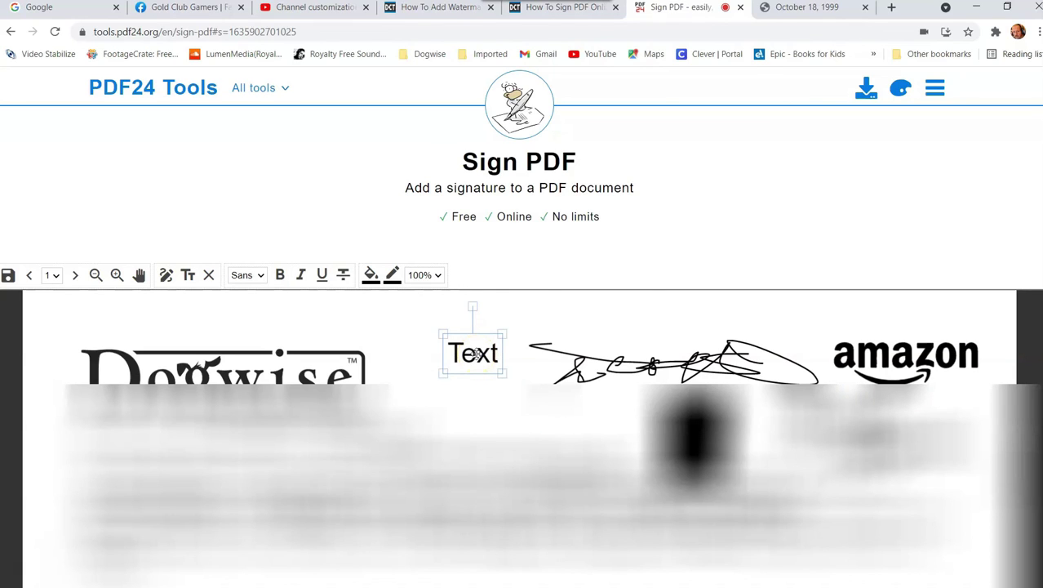
double_click(480, 355)
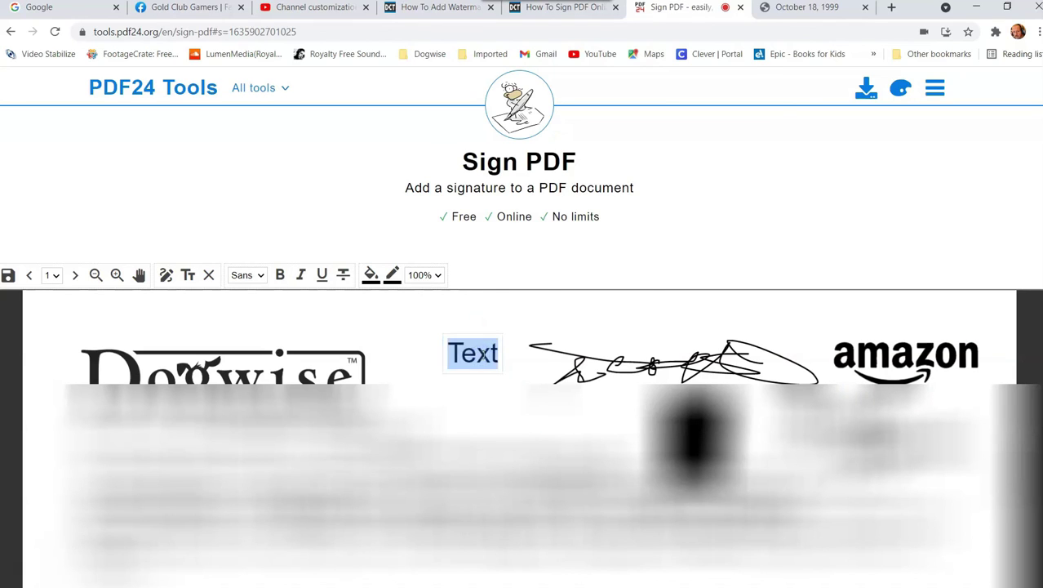
text(2021)
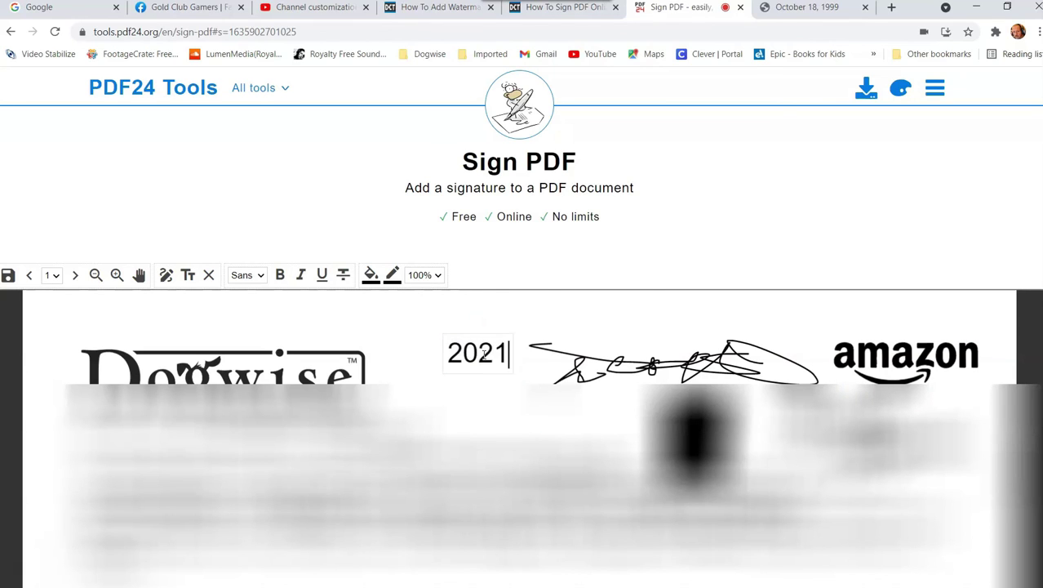
click(568, 326)
click(477, 352)
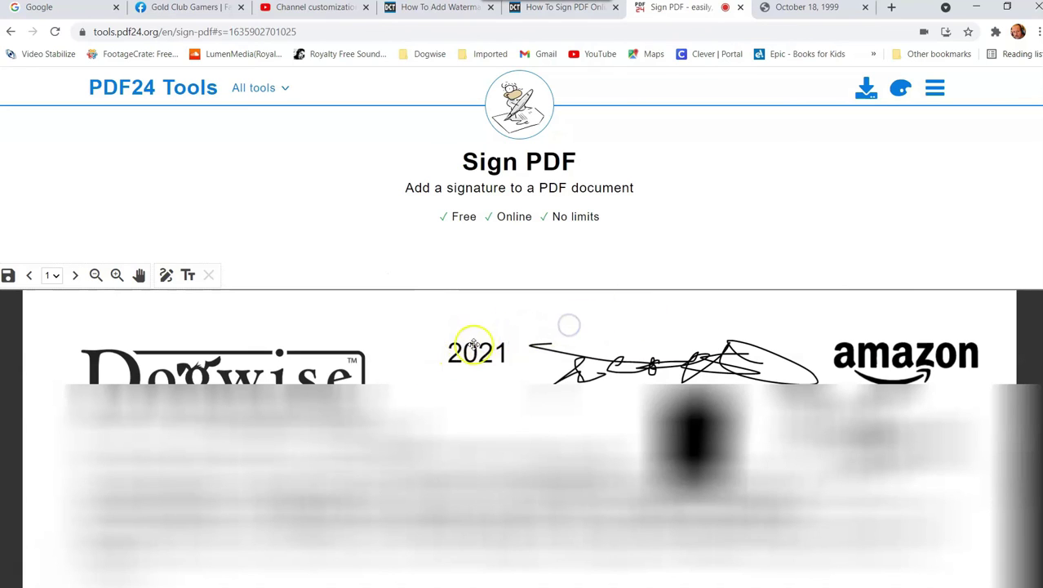
drag(478, 353, 492, 415)
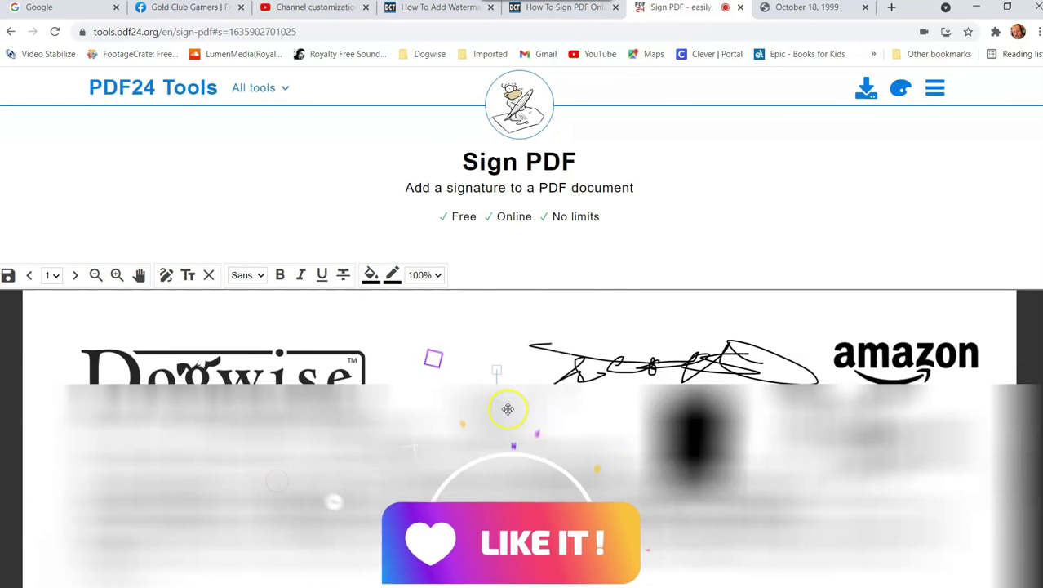
click(500, 439)
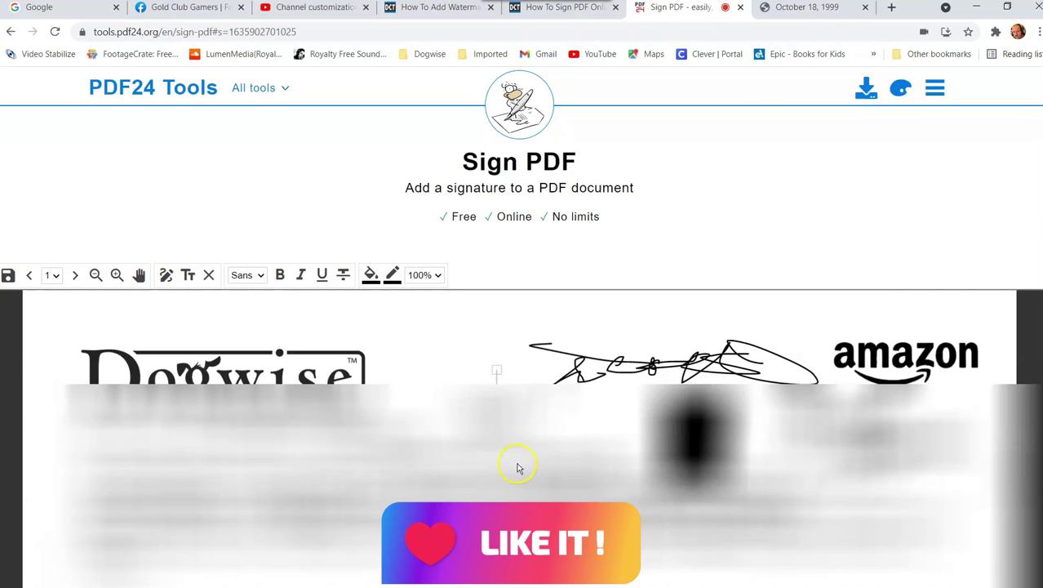